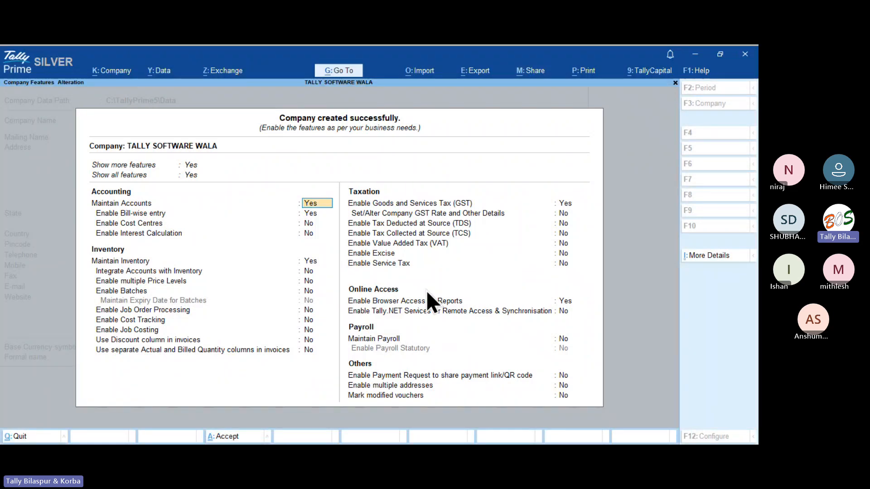
Begin accepting TALLY SOFTWARE WALA's feature settings with GST left enabled.
key(ctrl)
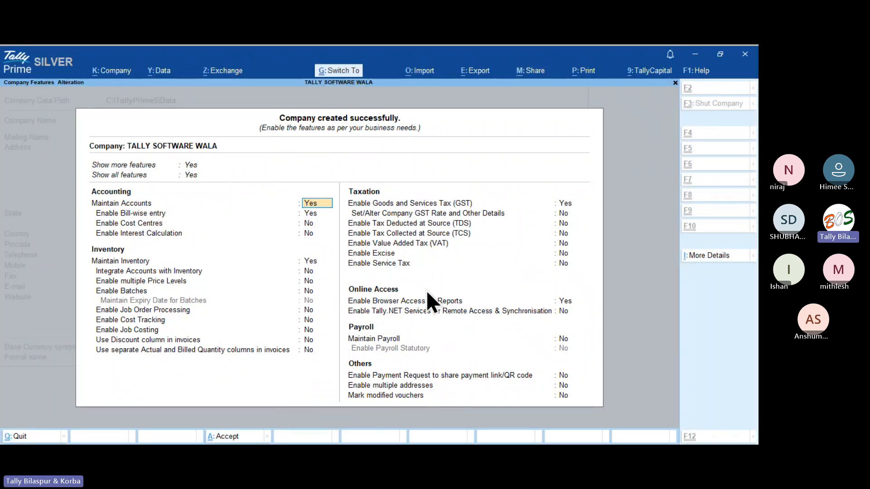
Accept the company features and bring the TallyPrime window back to Payment voucher No. 1.
key(ctrl+a)
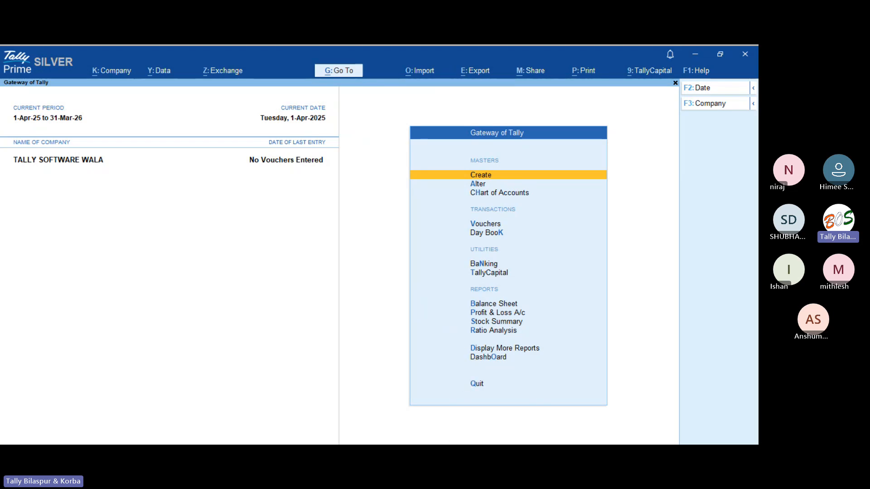
click(469, 452)
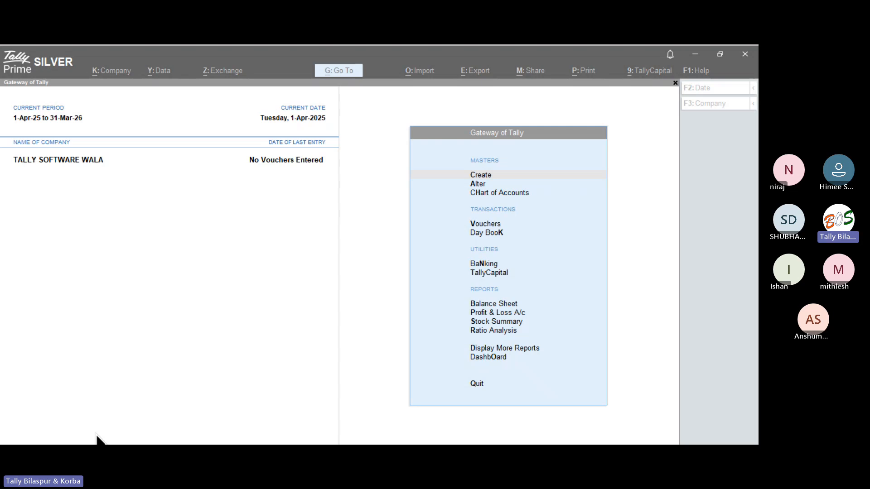
click(169, 399)
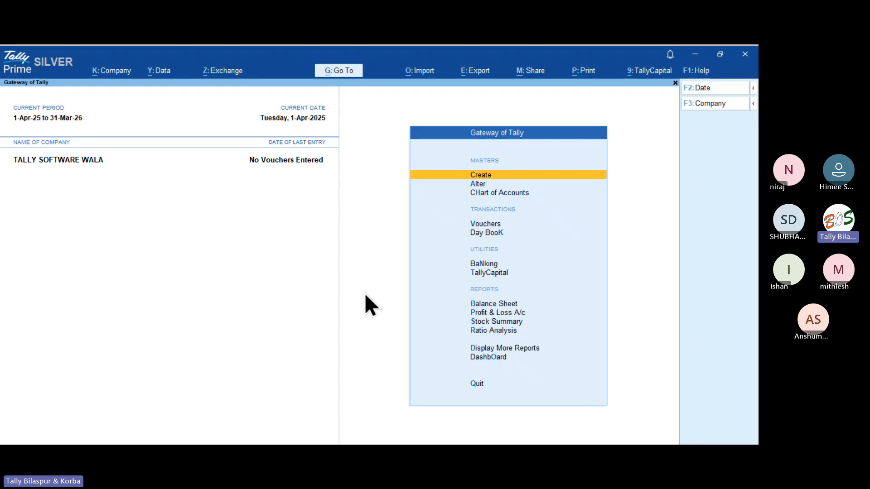
Turn the voucher into a Sales voucher in Item Invoice mode.
key(v)
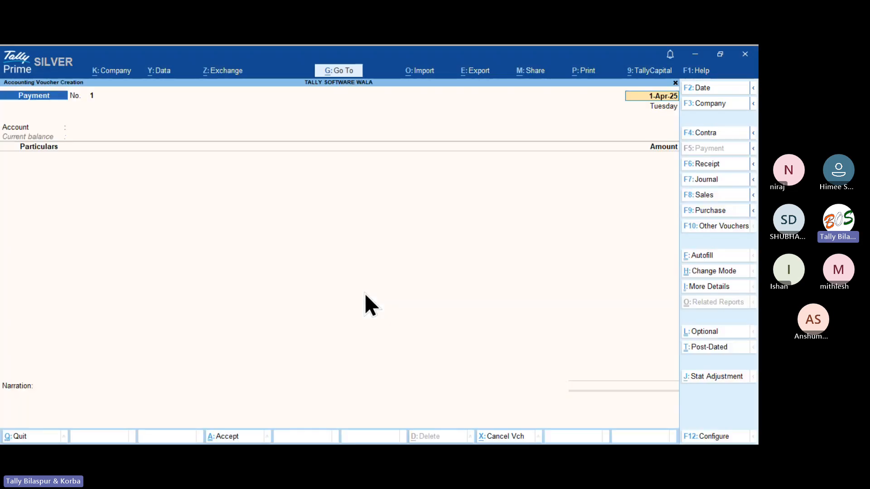
key(F8)
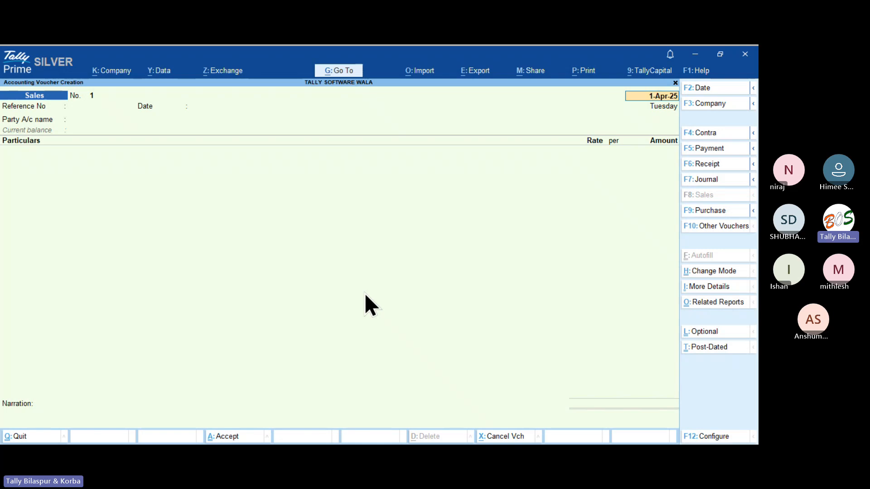
key(ctrl+i)
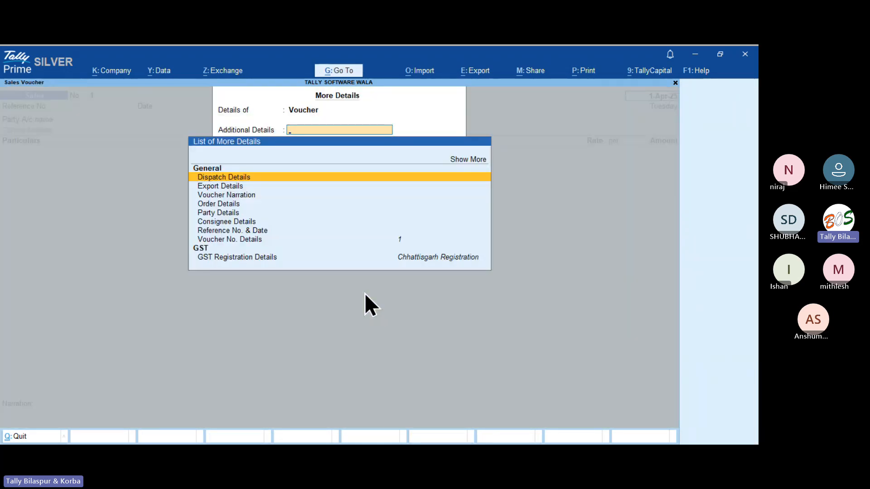
key(Escape)
key(ctrl+h)
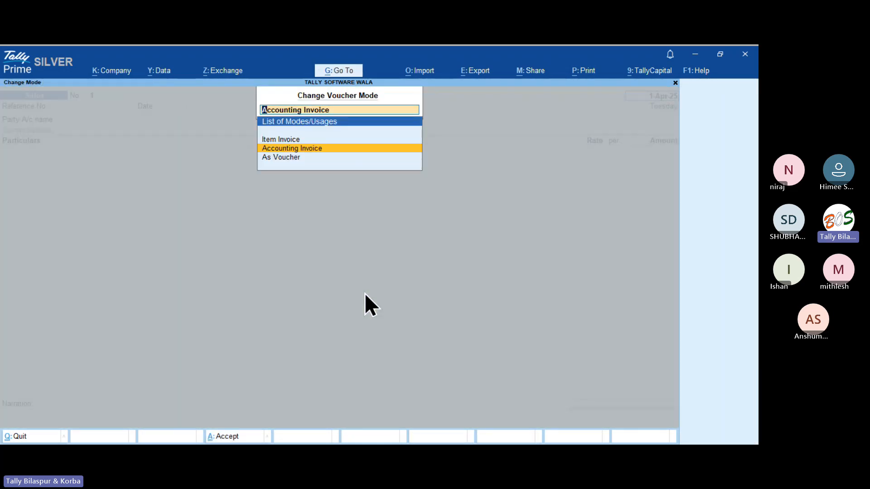
key(Up)
key(Return)
Preview the sales invoice print, zoomed down to the declaration and signatory area.
key(ctrl+p)
key(i)
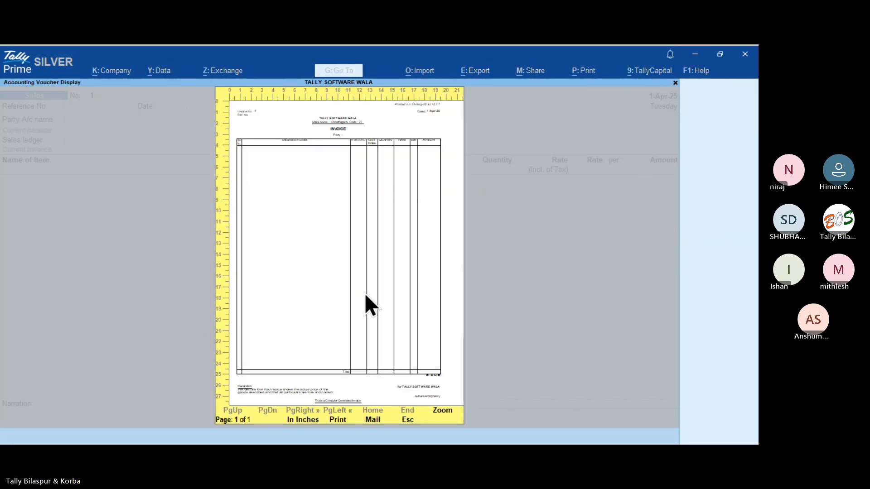
key(alt+z)
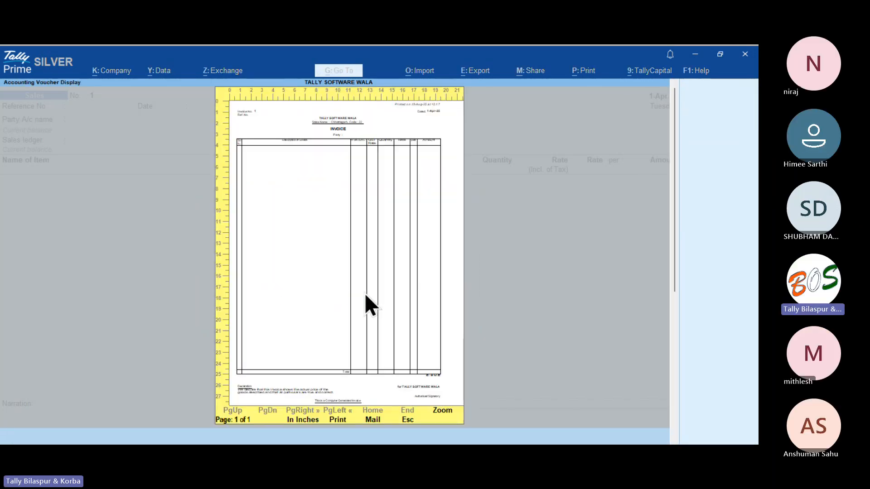
key(Page_Down)
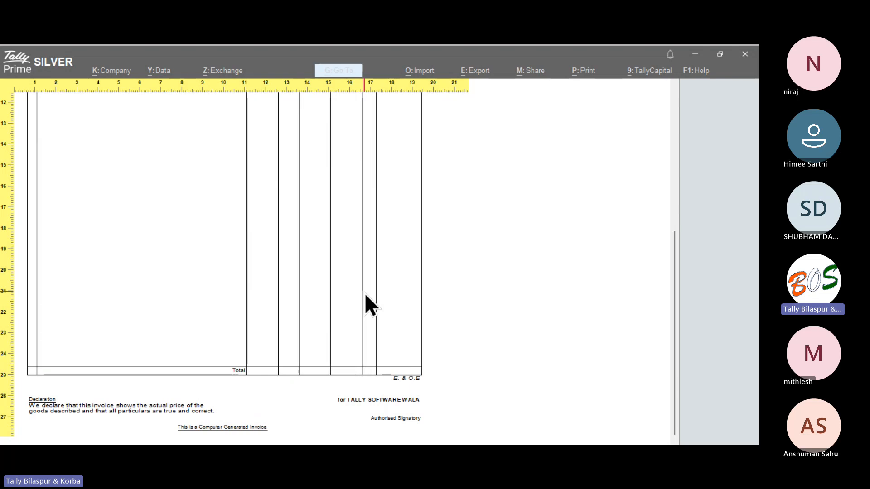
key(plus)
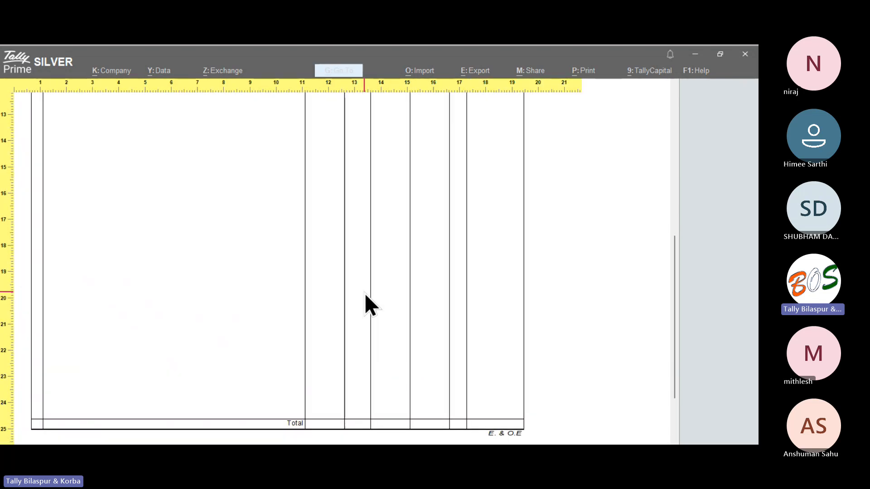
key(Down)
key(Down)
key(Escape)
key(Escape)
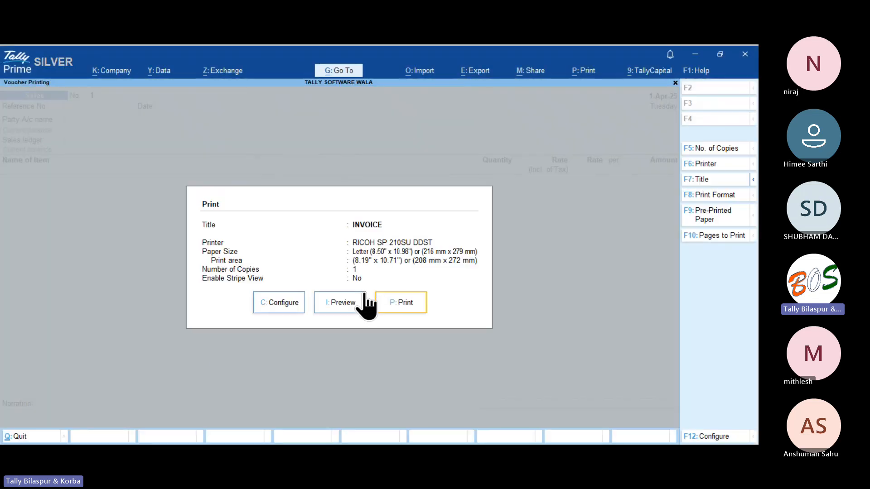
key(Escape)
key(Escape)
Create a ledger named Indusind Bank under Bank Accounts.
key(y)
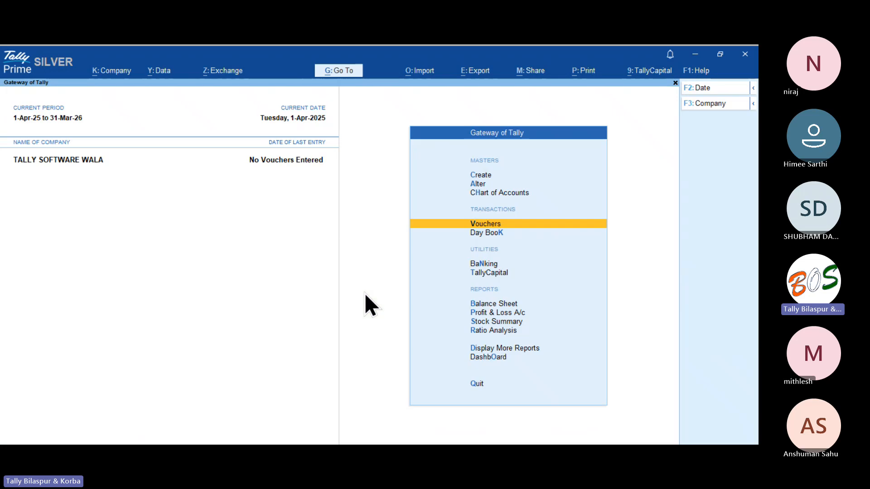
key(Up)
key(Up)
key(Up)
key(Return)
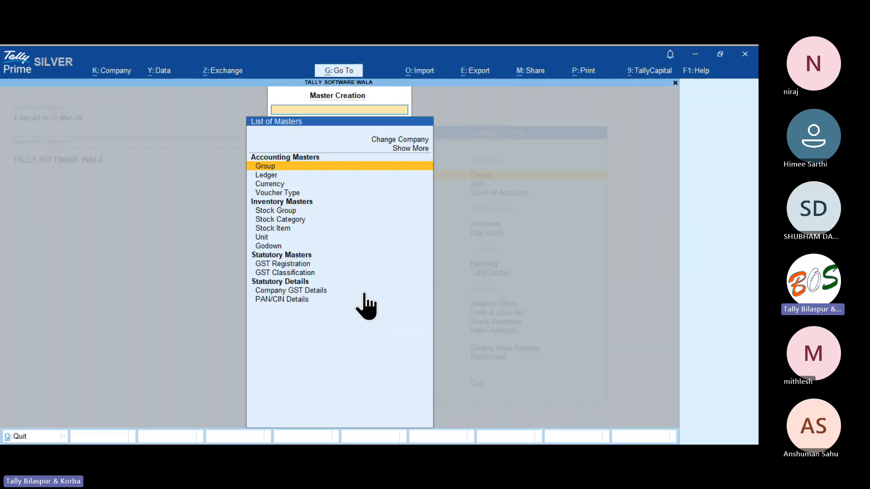
key(Down)
key(Return)
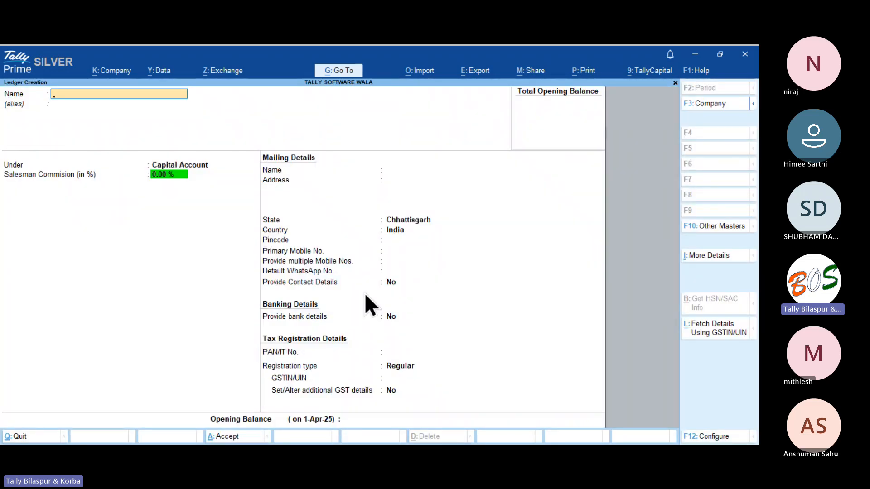
text(Indusind Bank)
key(Return)
key(Return)
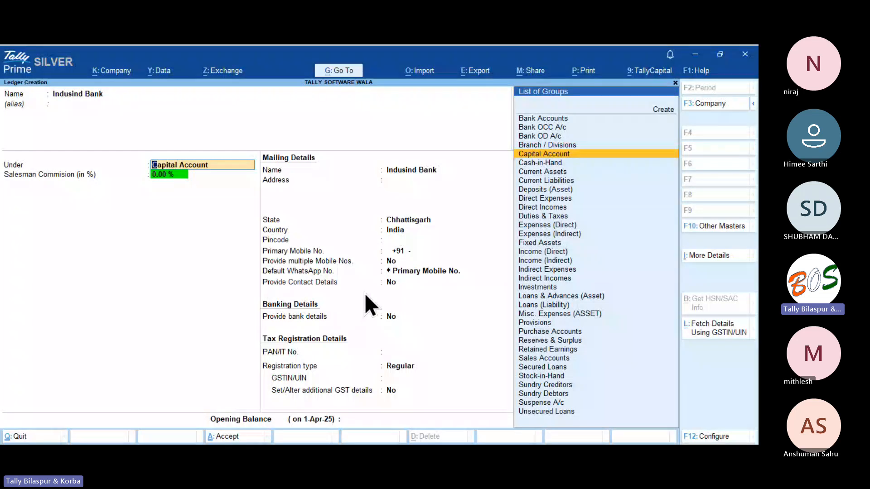
text(Bank)
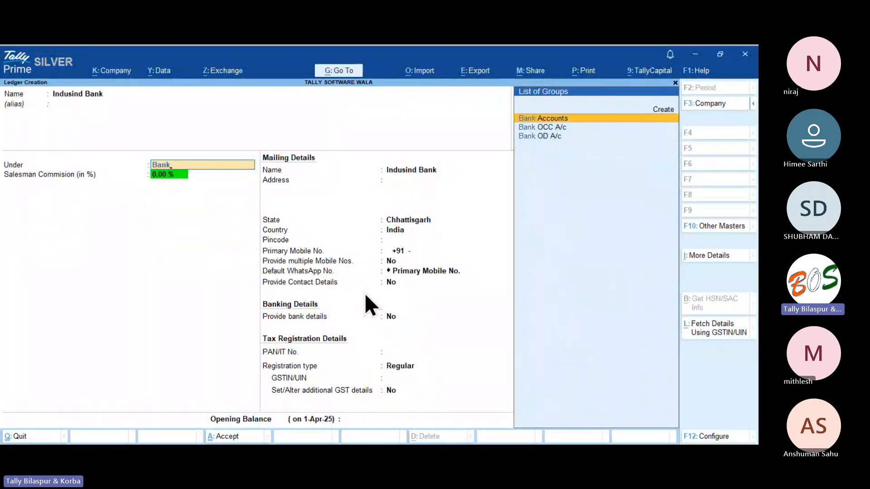
key(Return)
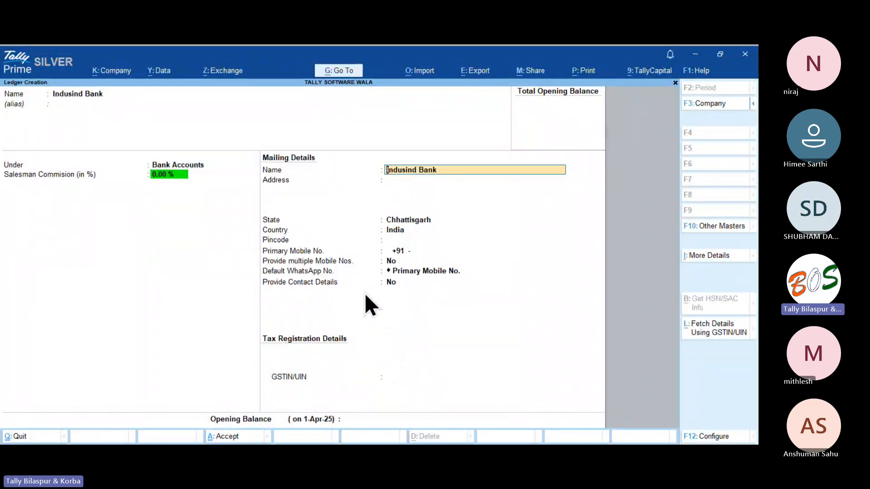
Fill bank details: account holder's name, account number, IFSC INDB000014, IndusInd Bank, Bilaspur branch.
key(ctrl+i)
key(Down)
key(Down)
key(Down)
key(Down)
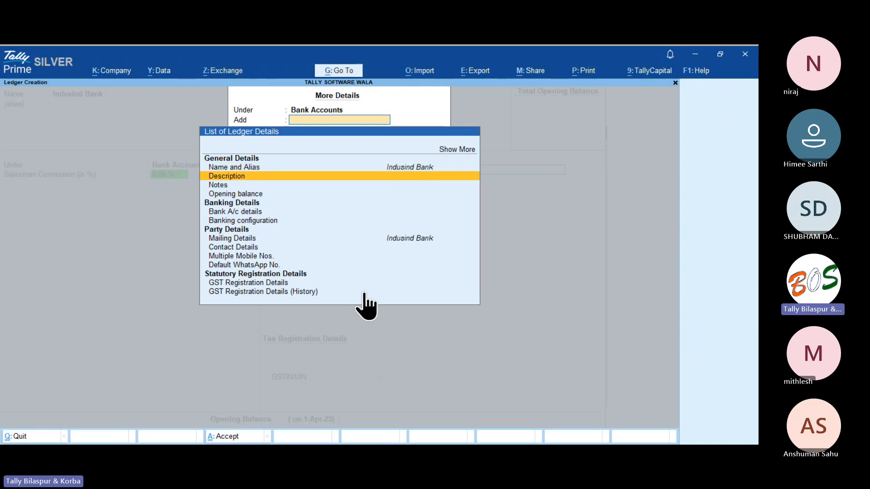
key(Return)
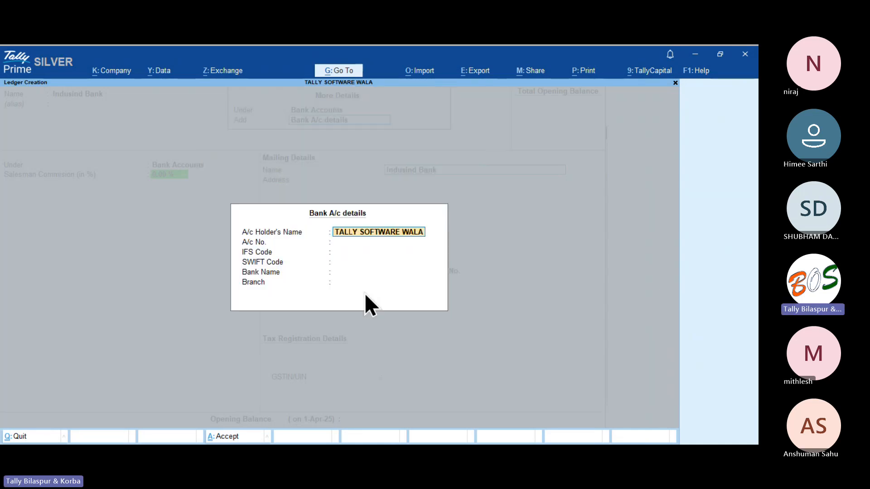
key(BackSpace)
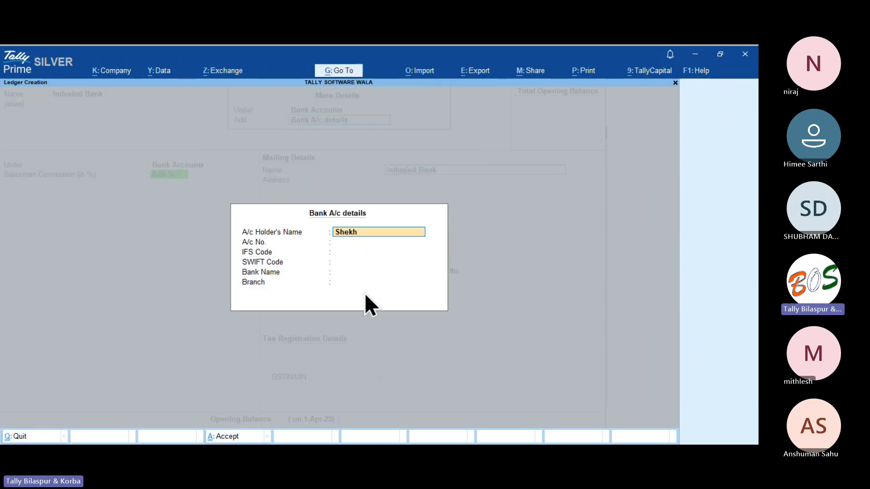
key(Return)
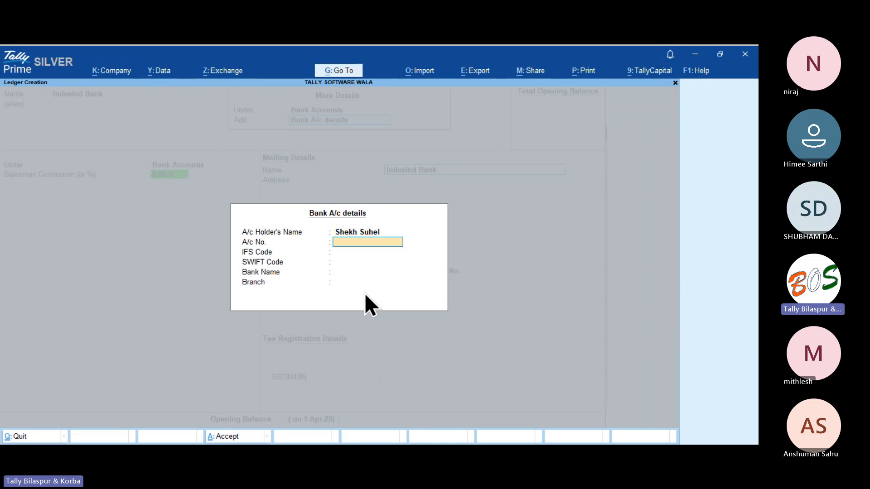
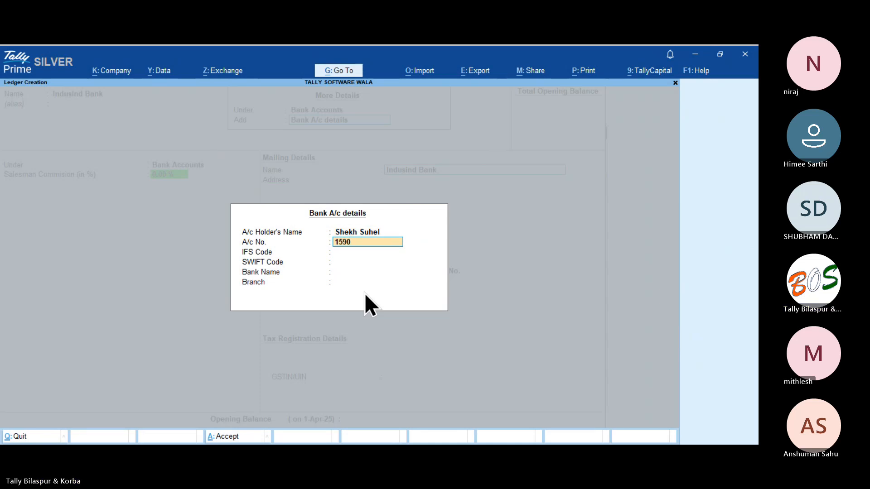
key(Return)
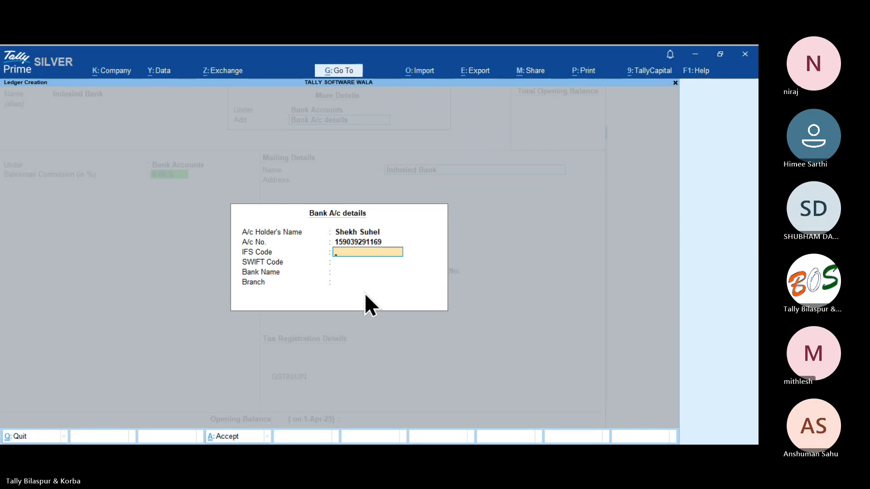
text(INDB0000147)
key(Return)
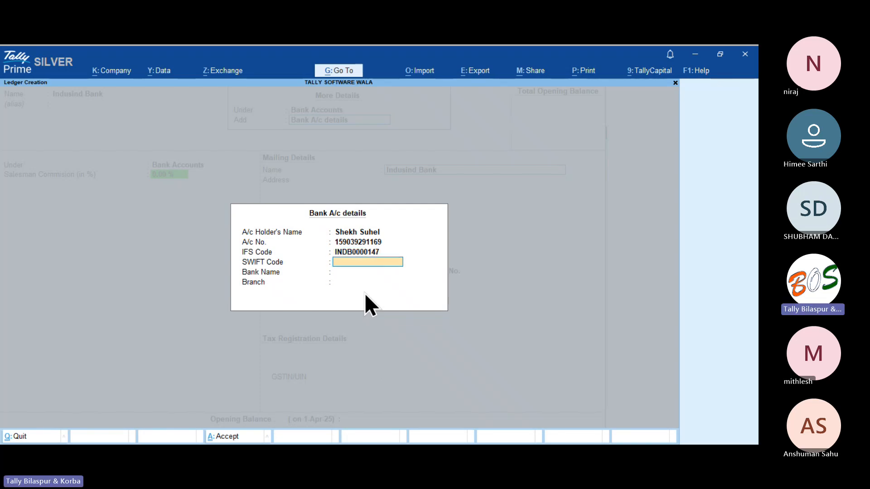
key(Return)
text(Indus)
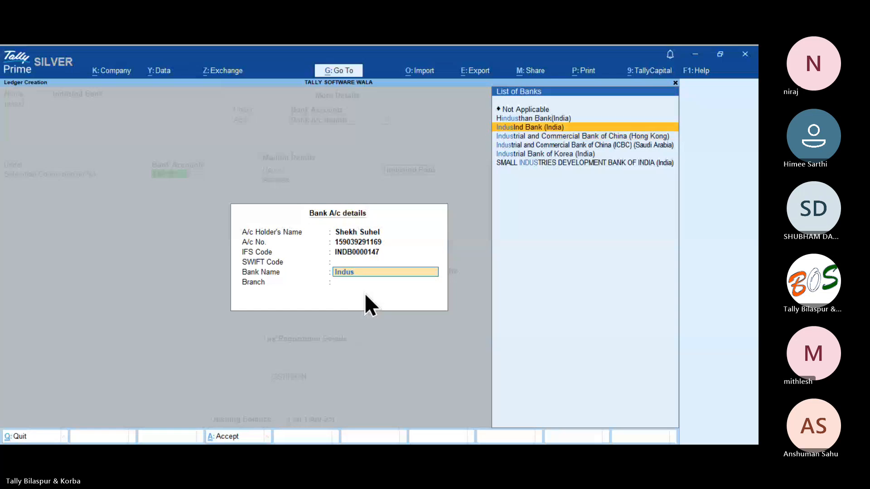
key(Return)
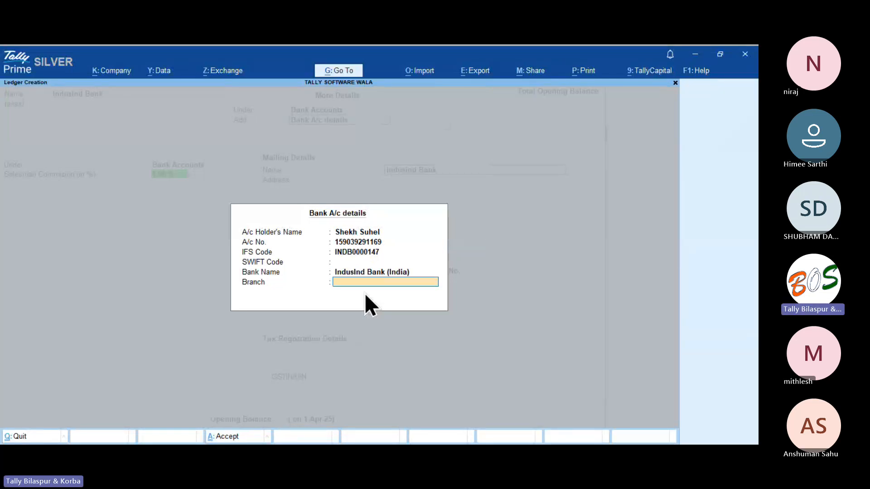
text(Bi)
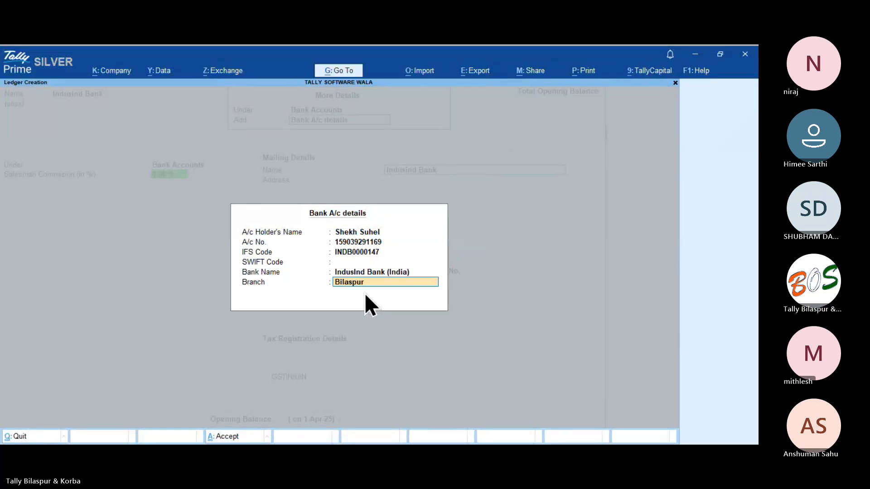
text(laspur)
key(Return)
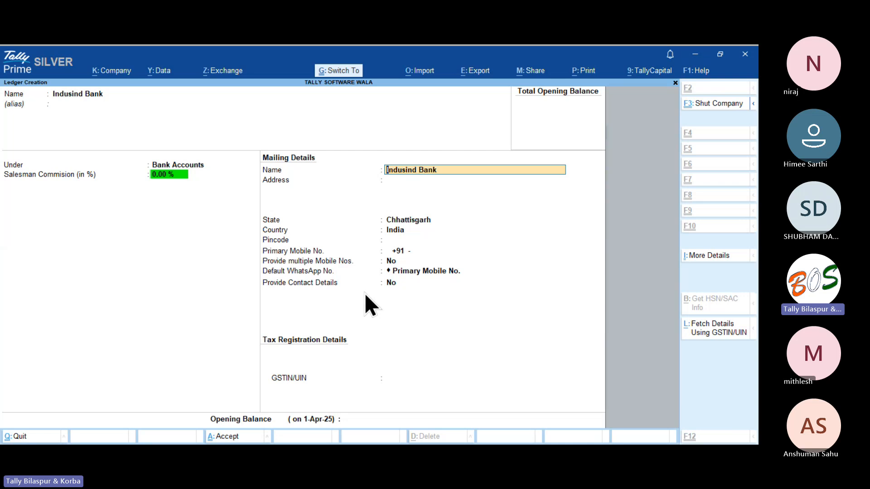
Keep Indusind Bank as the mailing name and save the ledger.
key(Return)
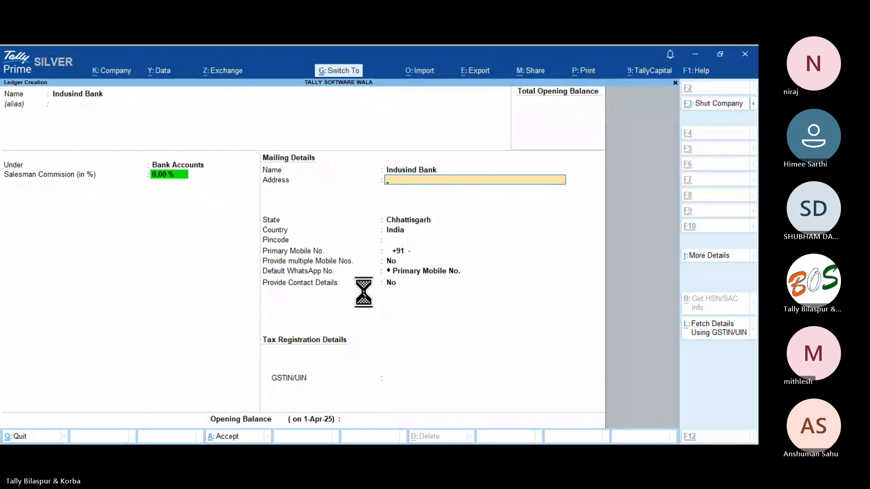
key(ctrl+a)
key(Escape)
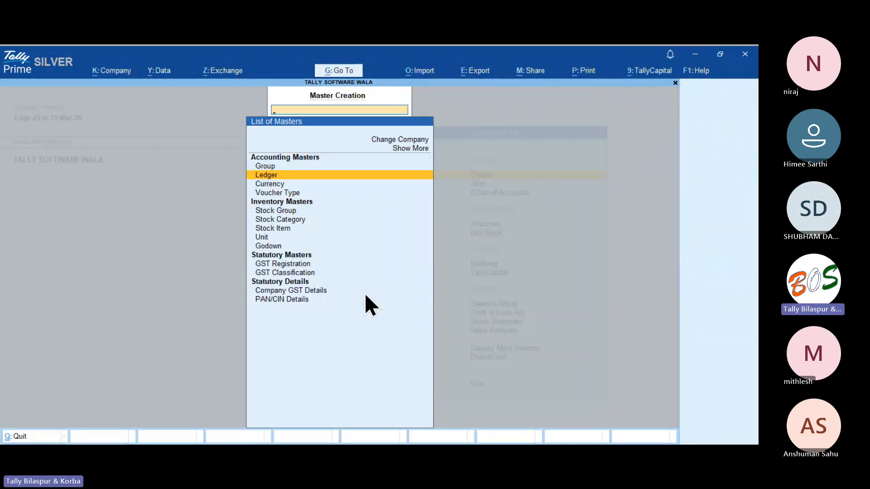
Open a new sales voucher and its current-voucher print configuration.
key(Escape)
key(Escape)
key(Escape)
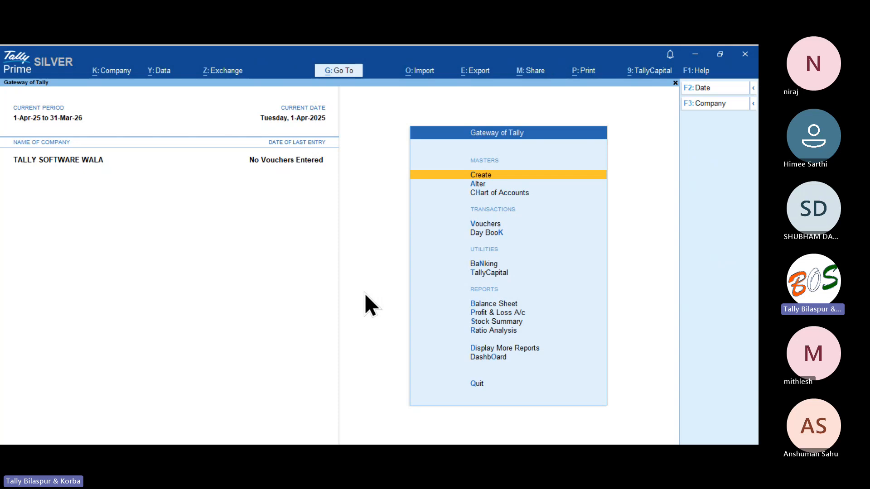
key(Down)
key(Down)
key(Down)
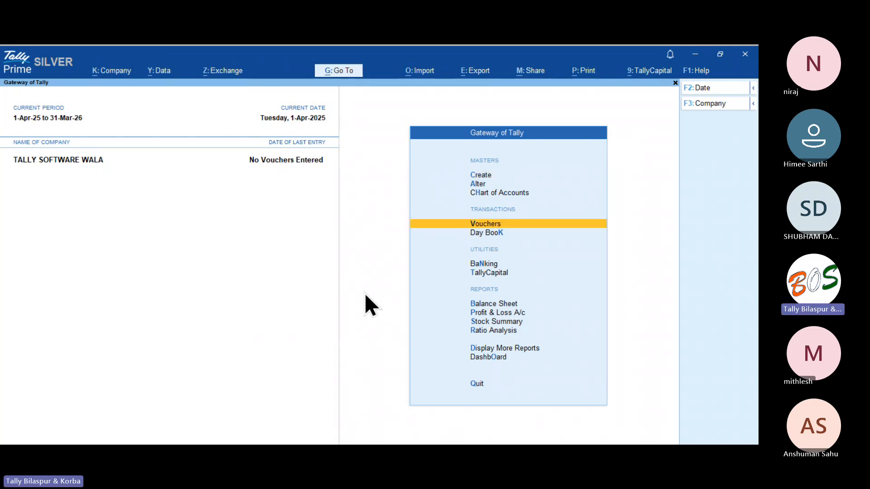
key(Return)
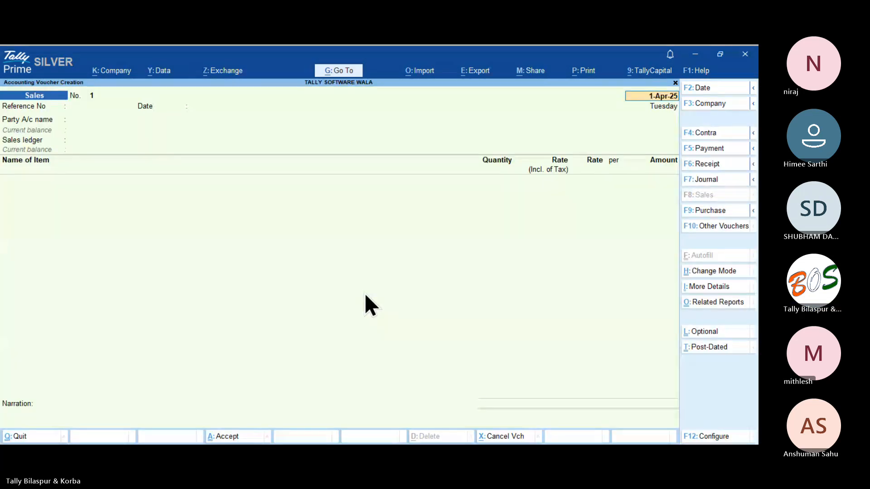
click(591, 73)
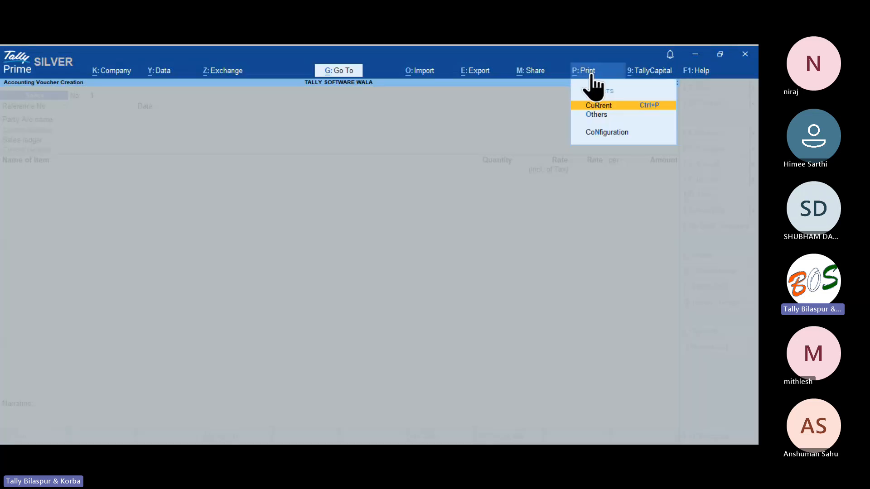
click(596, 107)
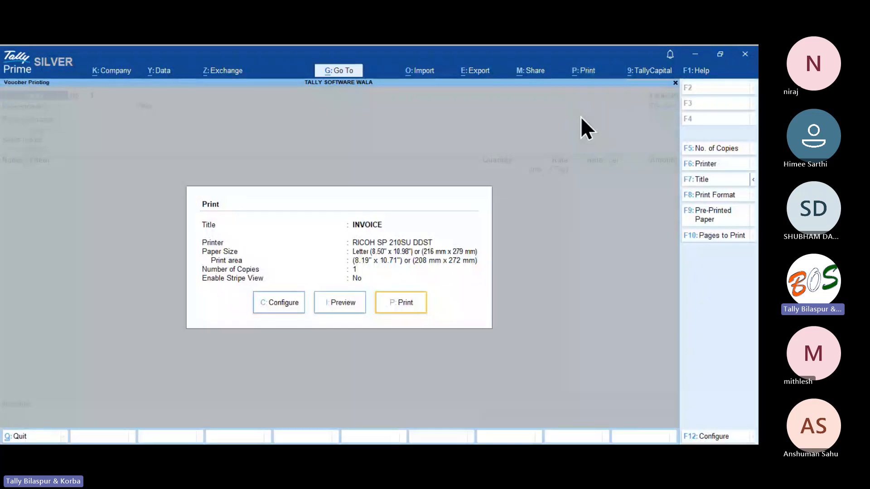
click(279, 309)
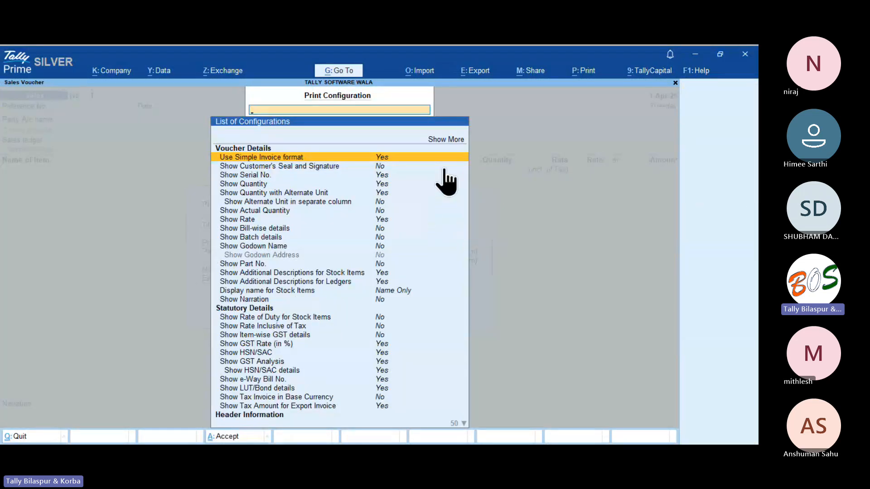
Find the bank print settings and set Show Bank details to Yes.
text(Bank)
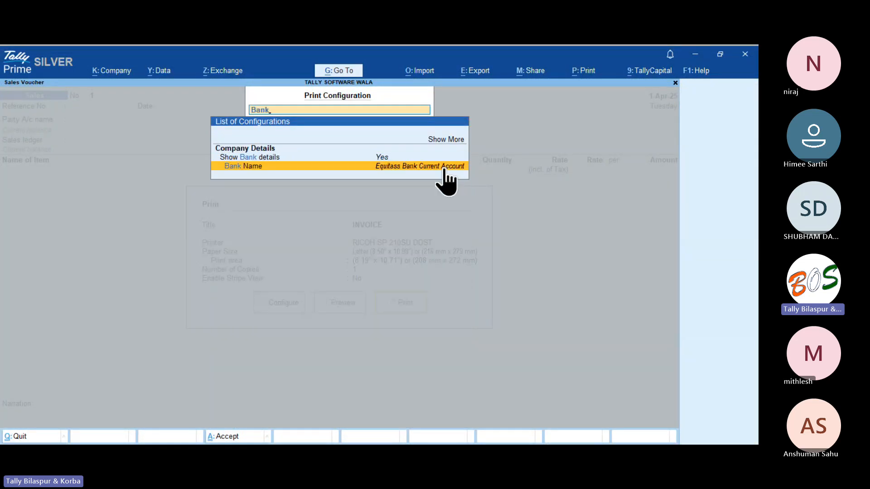
key(Up)
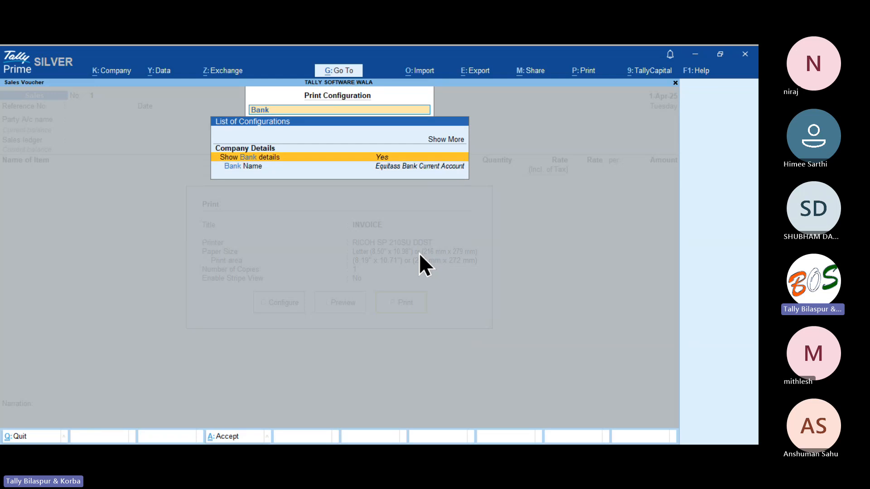
key(Down)
key(Up)
key(Down)
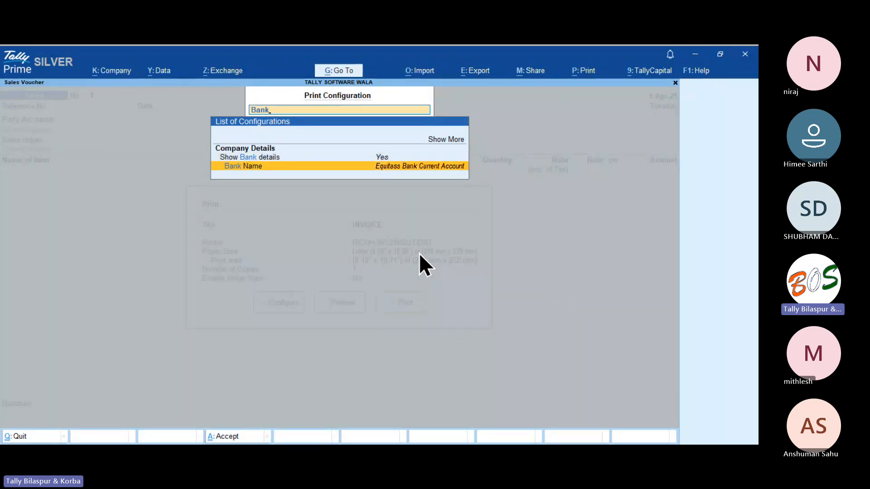
key(Up)
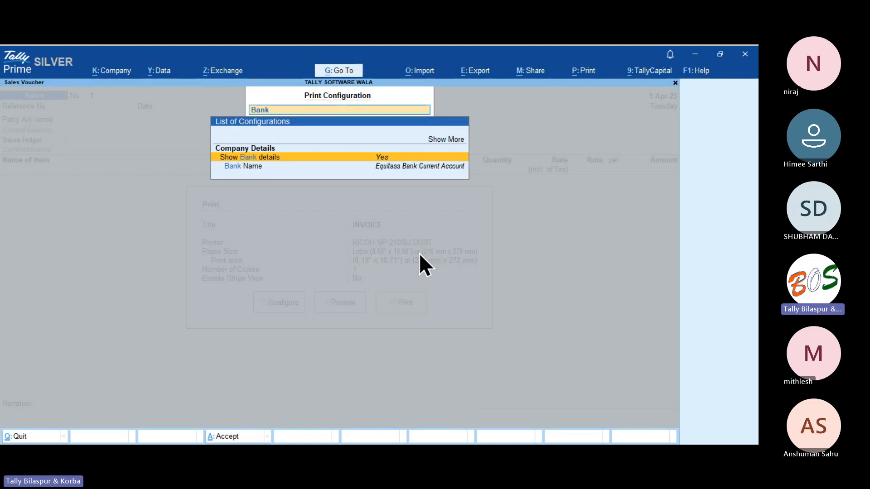
key(Return)
key(Return)
key(Return)
key(Return)
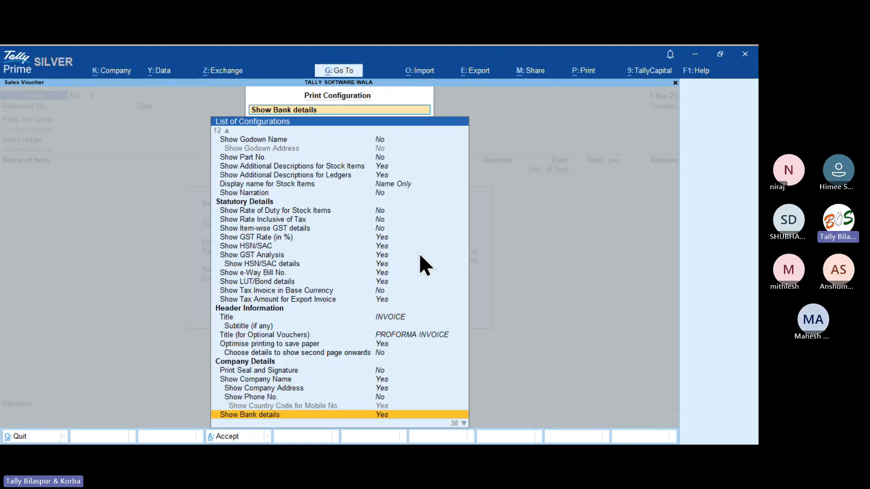
key(Up)
key(Down)
key(Down)
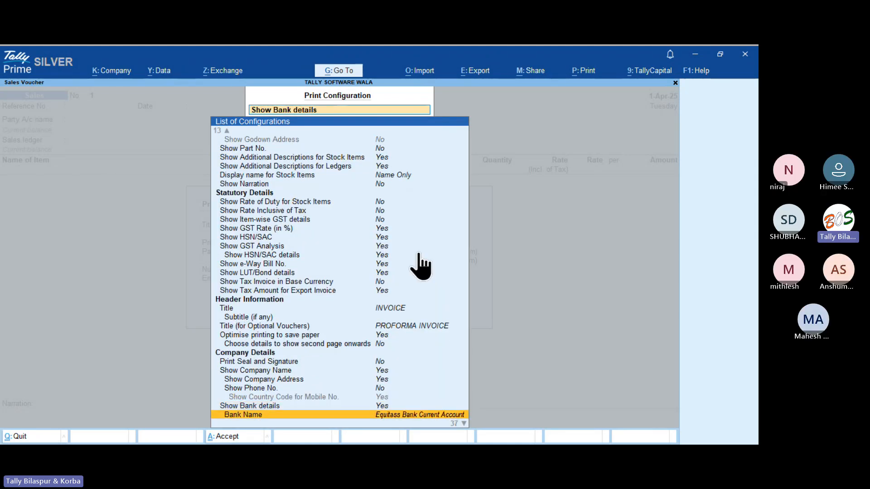
key(Up)
key(Return)
key(Return)
Choose Indusind Bank as the bank name printed on invoices.
key(Down)
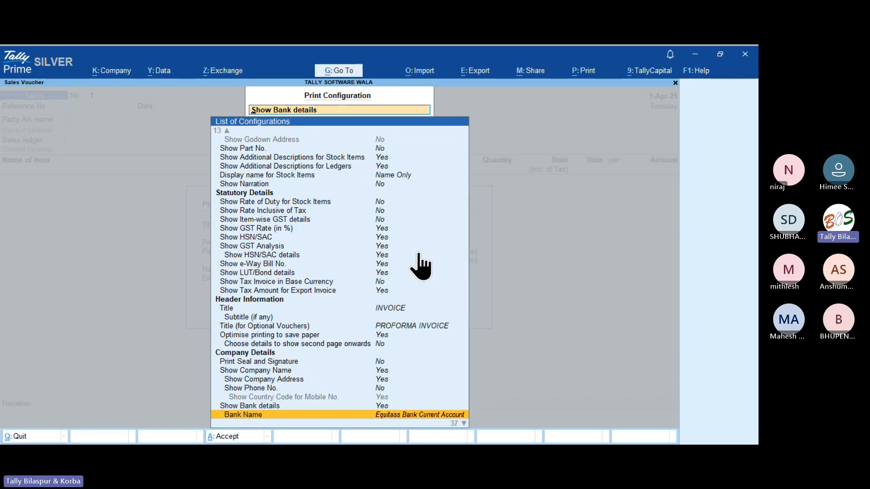
key(Return)
key(Down)
key(Up)
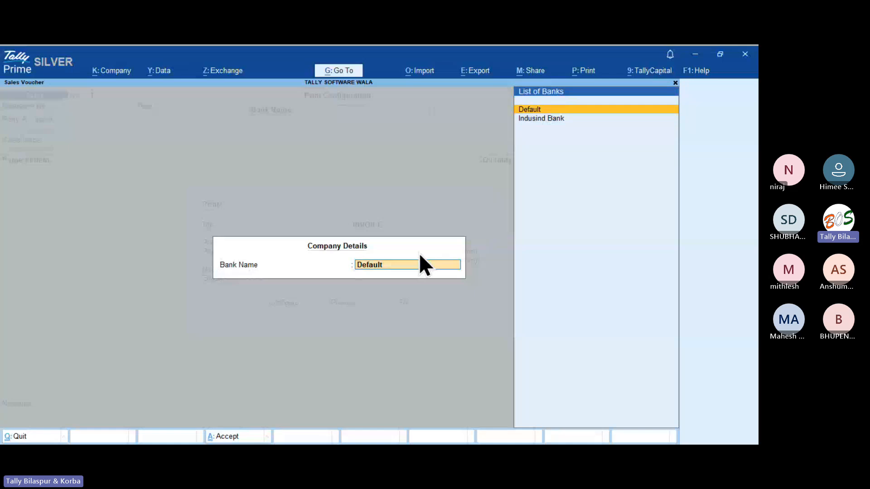
key(Down)
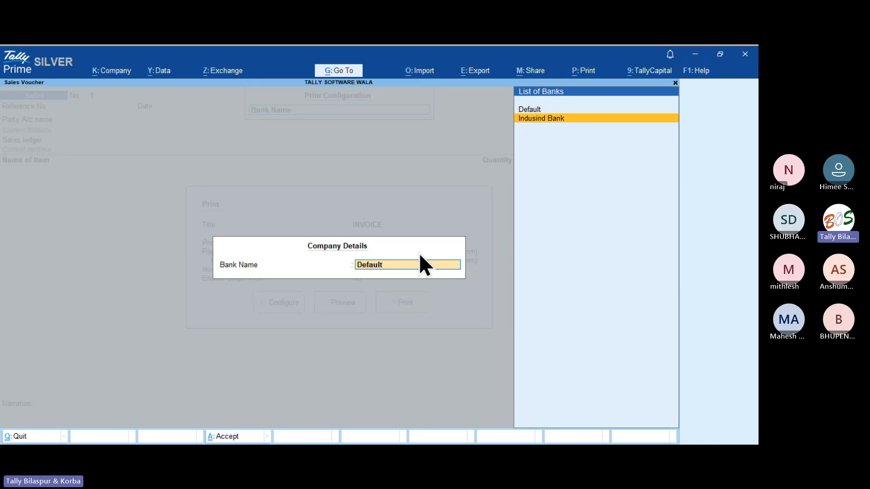
key(Return)
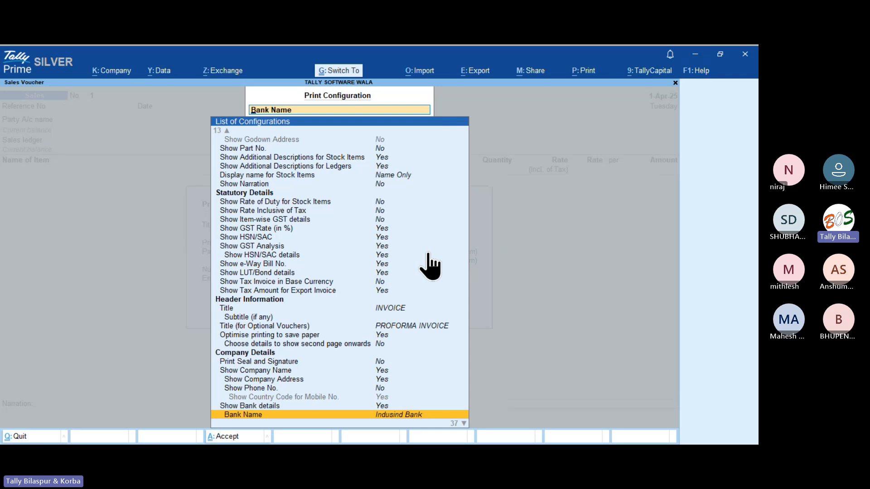
key(Escape)
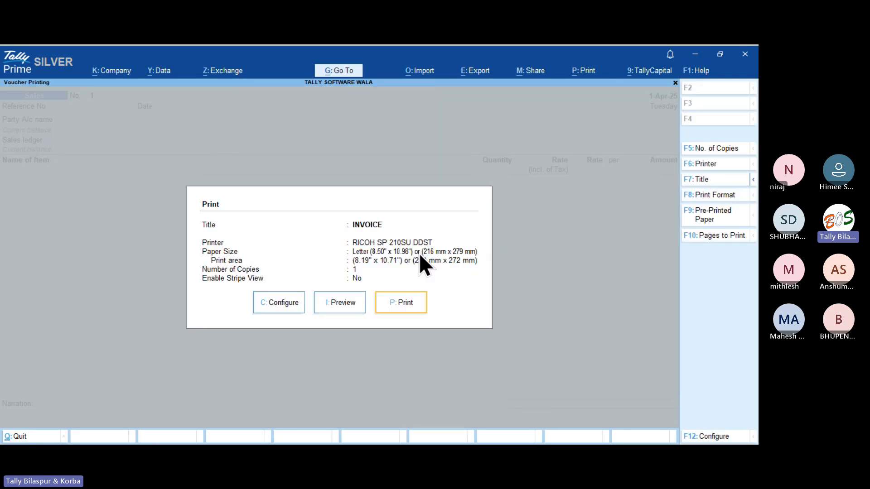
key(Left)
key(Return)
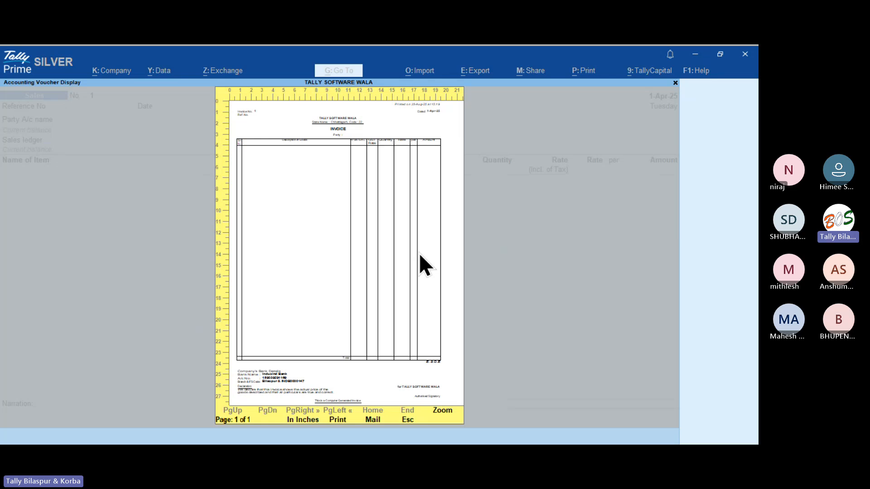
click(419, 253)
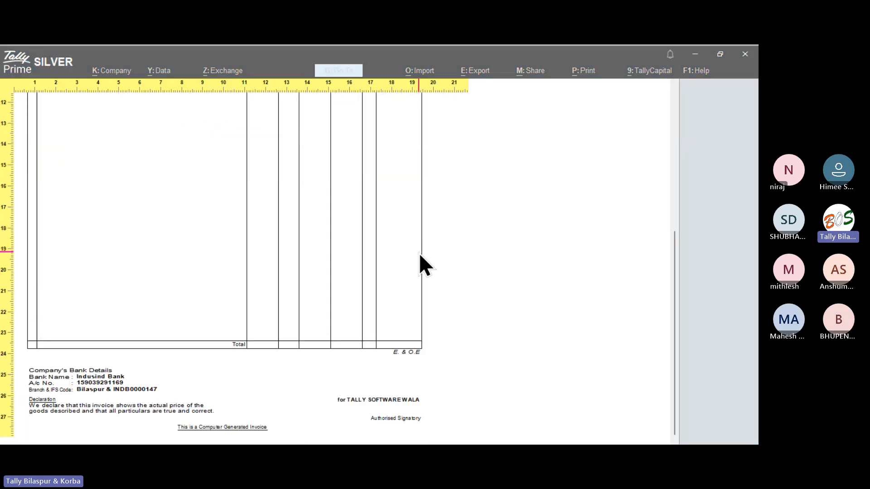
click(420, 253)
click(420, 253)
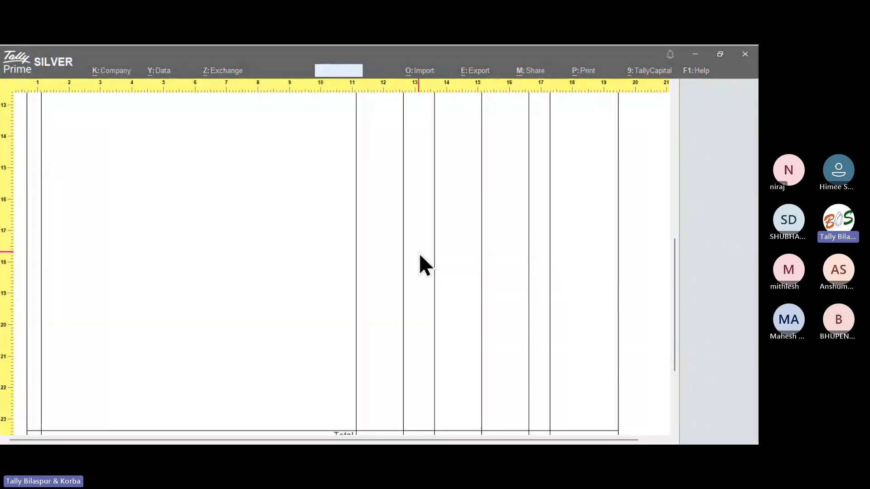
scroll(419, 253, down, 3)
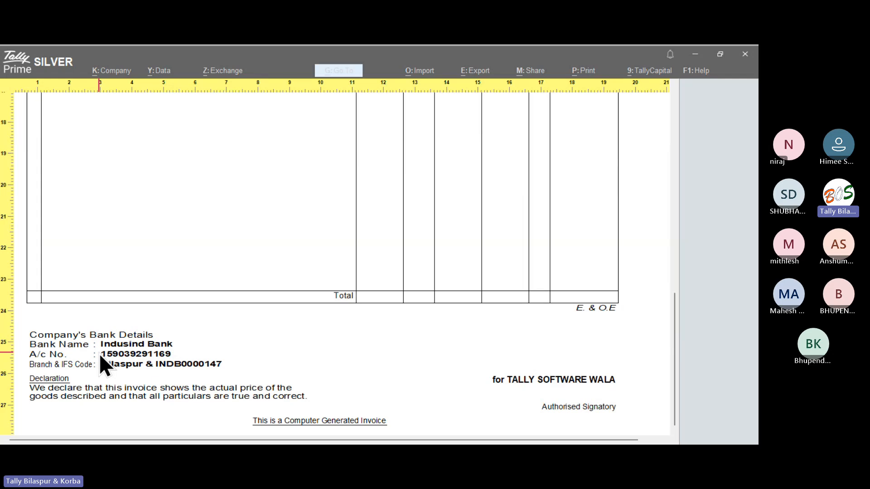
key(Escape)
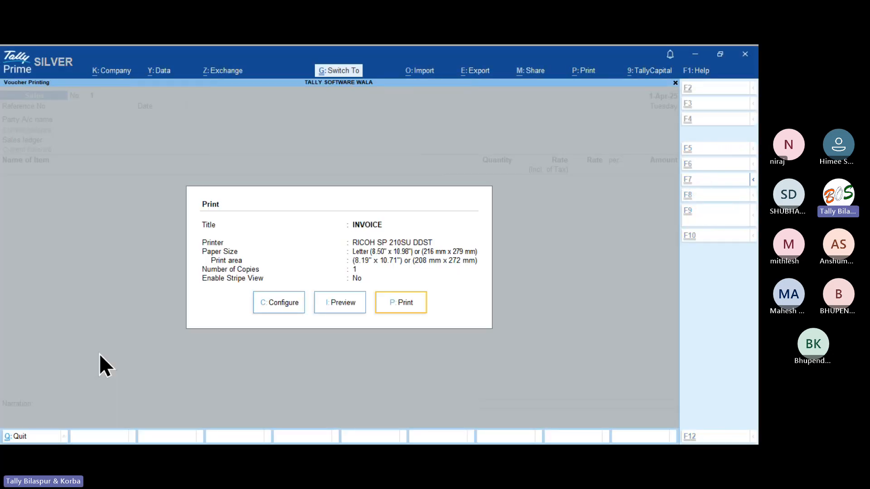
Set Use Simple Invoice format to No in the print configuration.
key(Left)
key(Left)
key(Return)
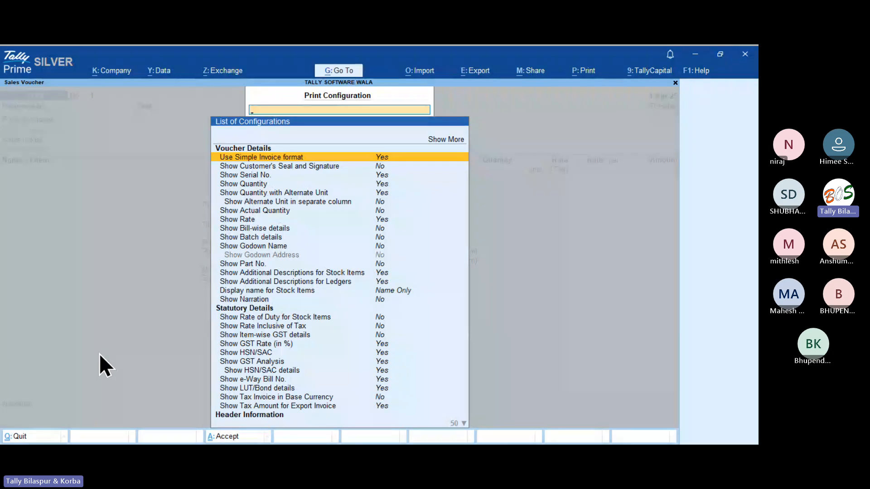
key(Return)
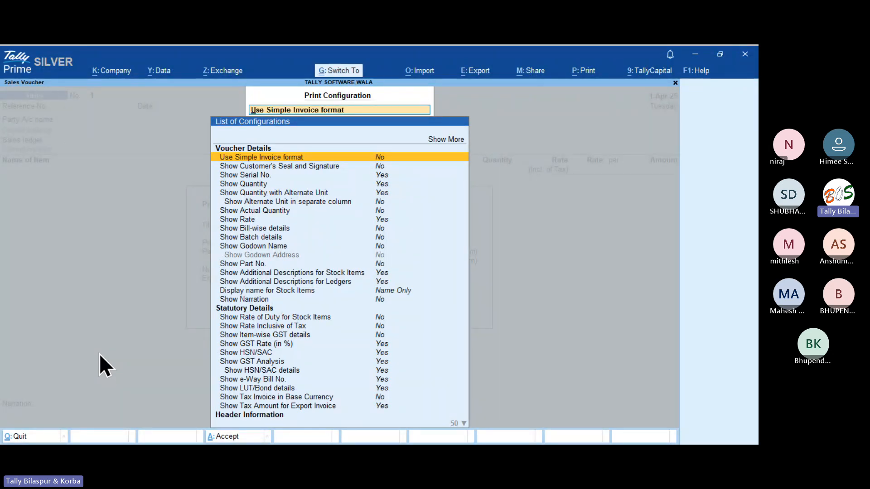
key(Escape)
Preview the full invoice, zoomed to the bank details beside the declaration, then close it.
key(Right)
key(Return)
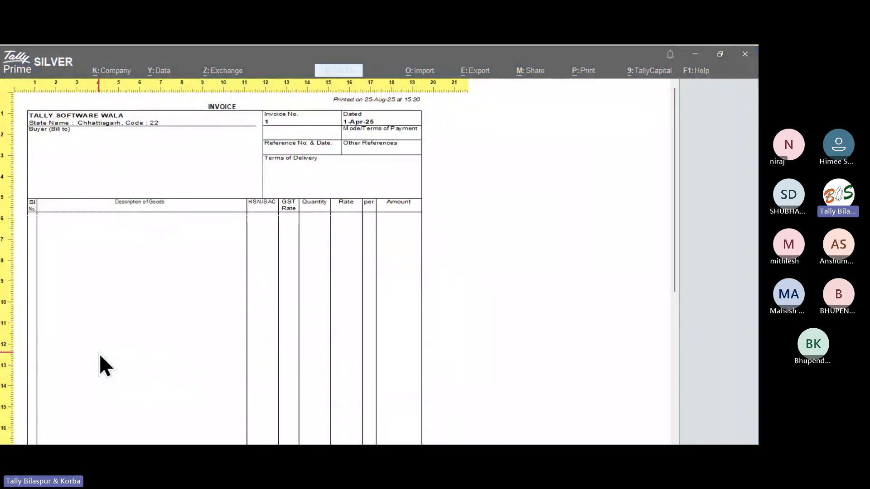
scroll(99, 354, down, 5)
click(100, 353)
scroll(99, 355, down, 3)
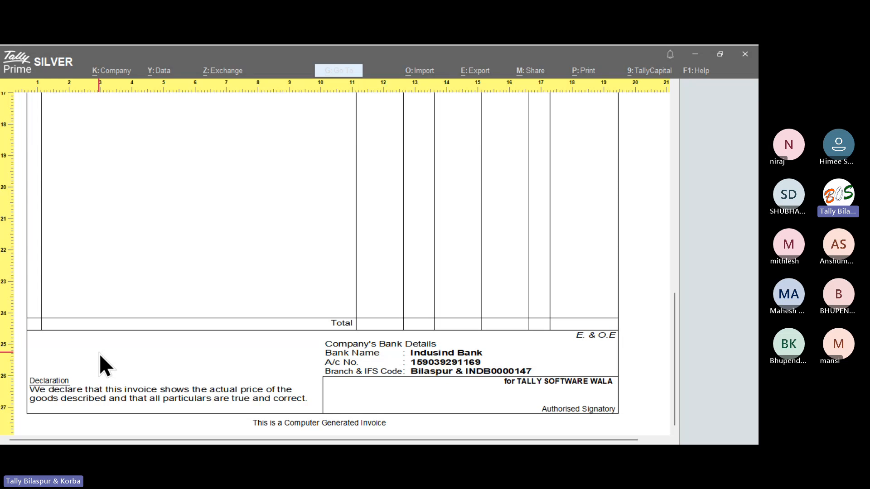
key(Escape)
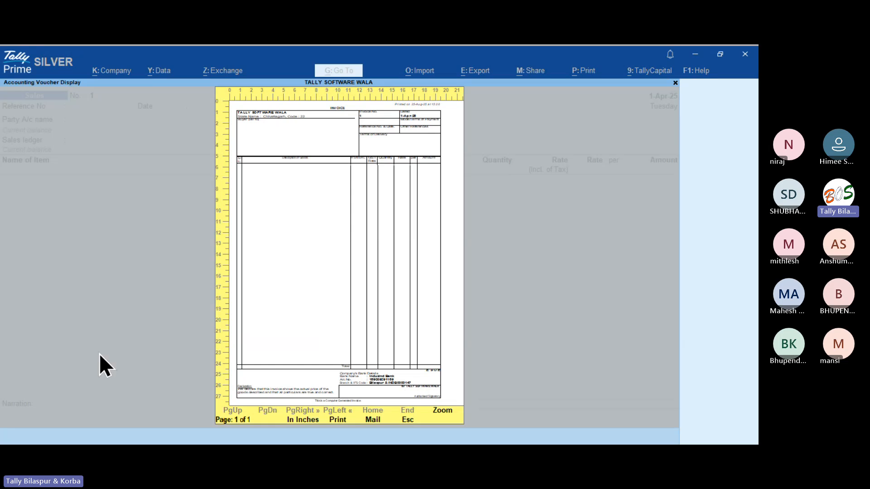
key(Escape)
key(Escape)
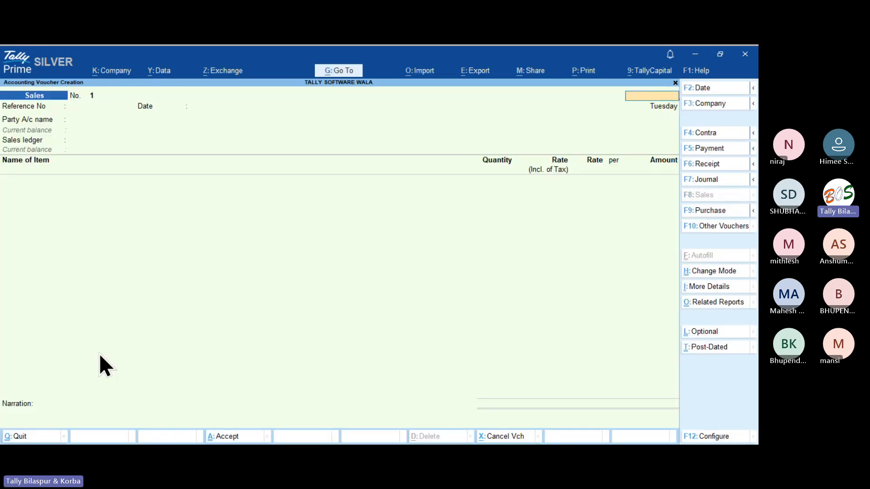
key(Escape)
Create the company 'Tally training School' and accept its feature settings.
key(alt+F3)
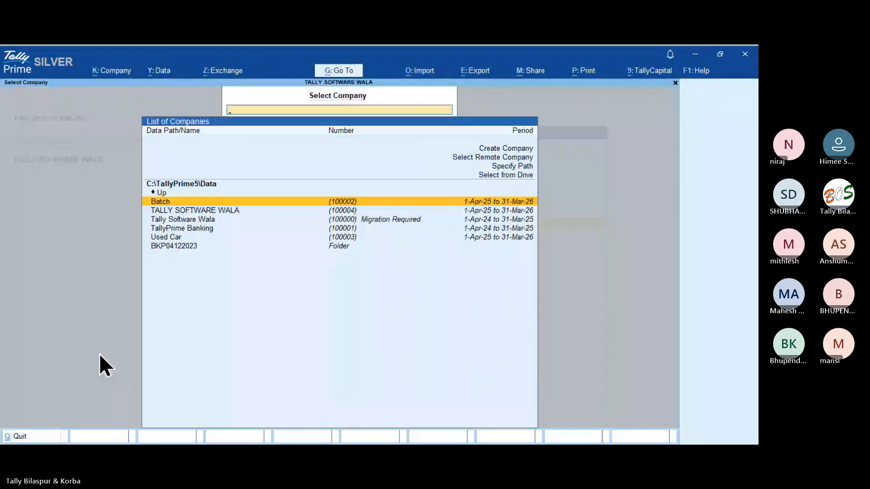
key(Up)
key(Up)
key(Return)
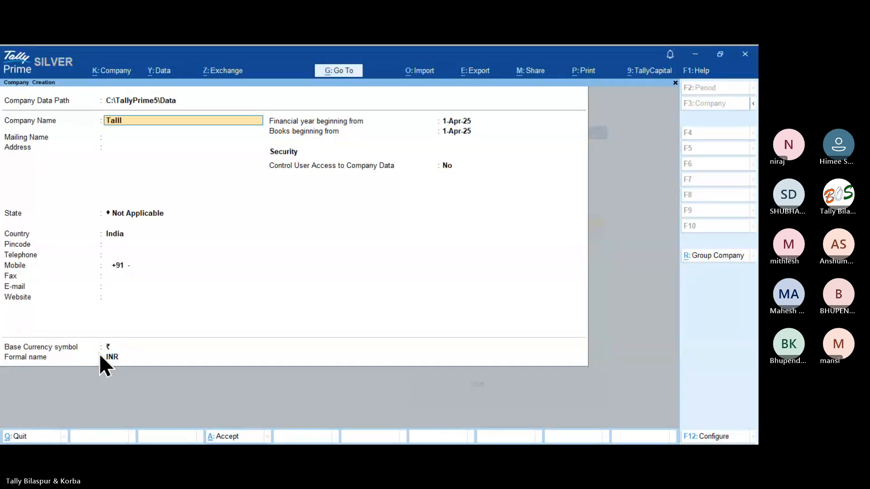
text(Tally tr)
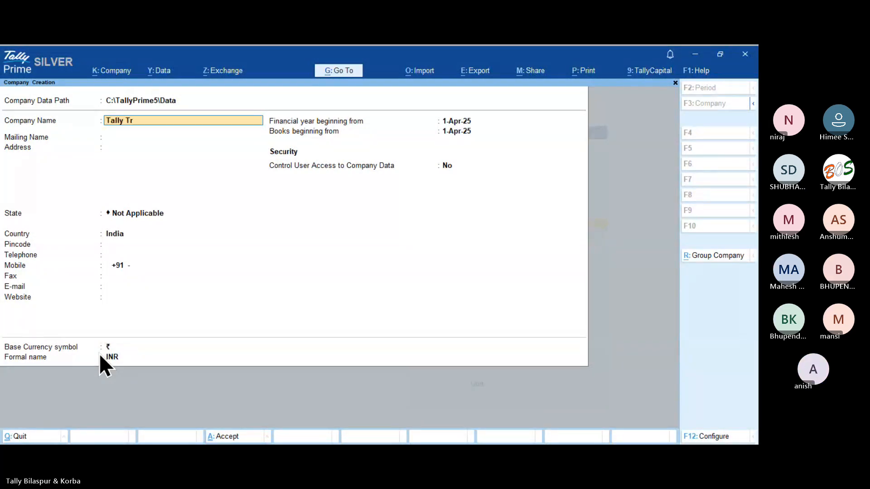
text(aining School)
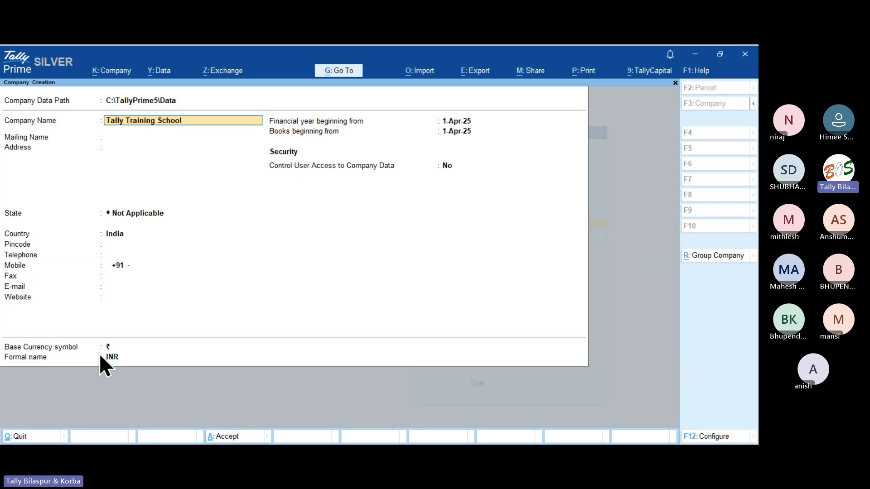
key(Return)
key(ctrl+a)
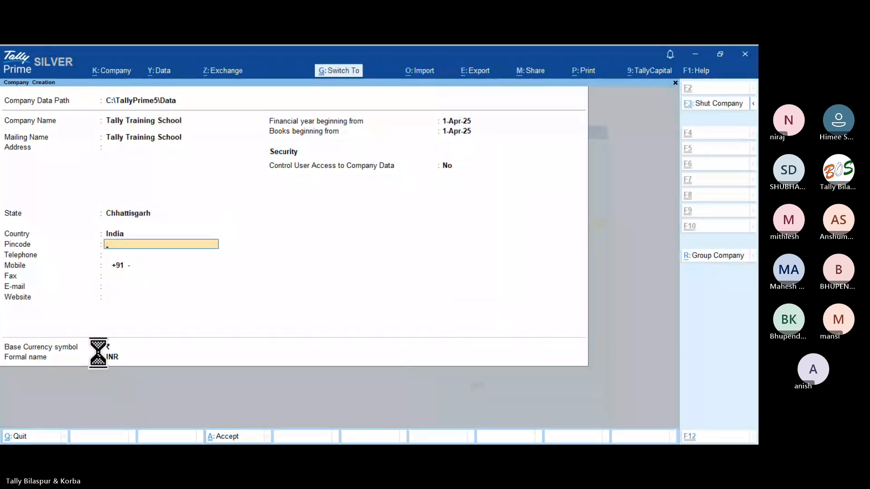
key(ctrl+a)
Open the Master Creation list from Gateway of Tally.
key(Up)
key(Up)
key(Up)
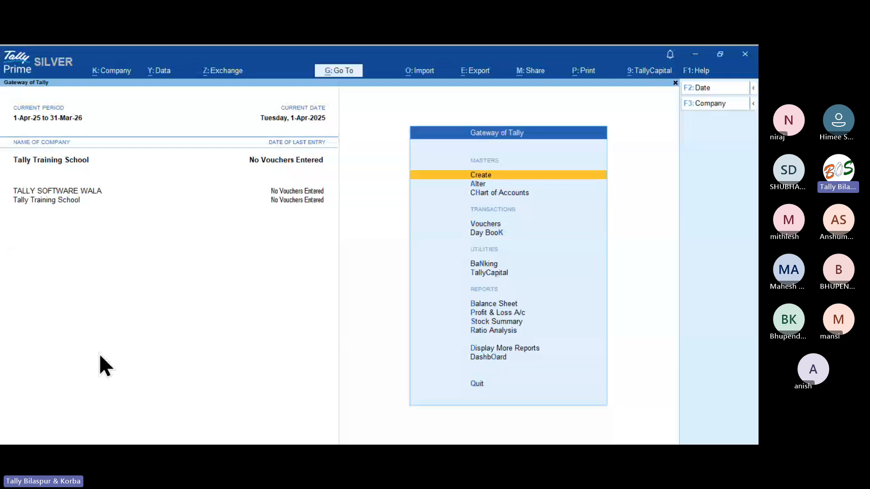
key(Down)
key(Up)
key(Return)
Start a new ledger named Equitas Small Finance Bank.
key(Down)
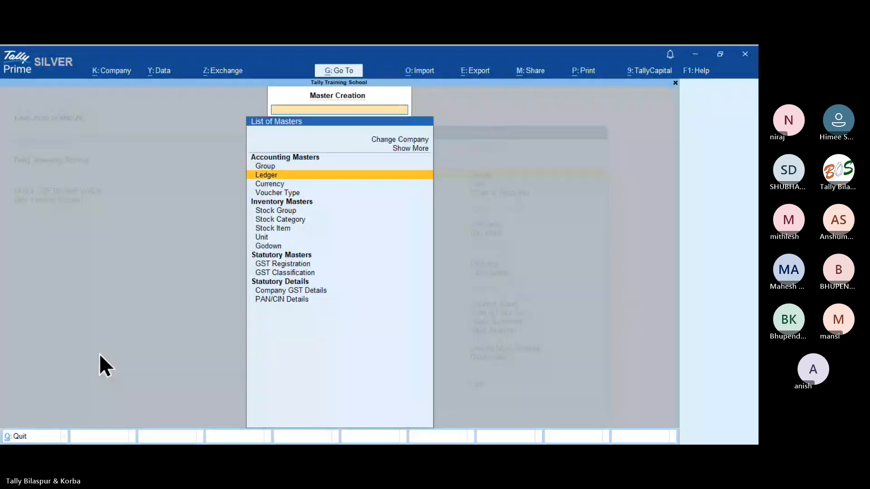
key(Return)
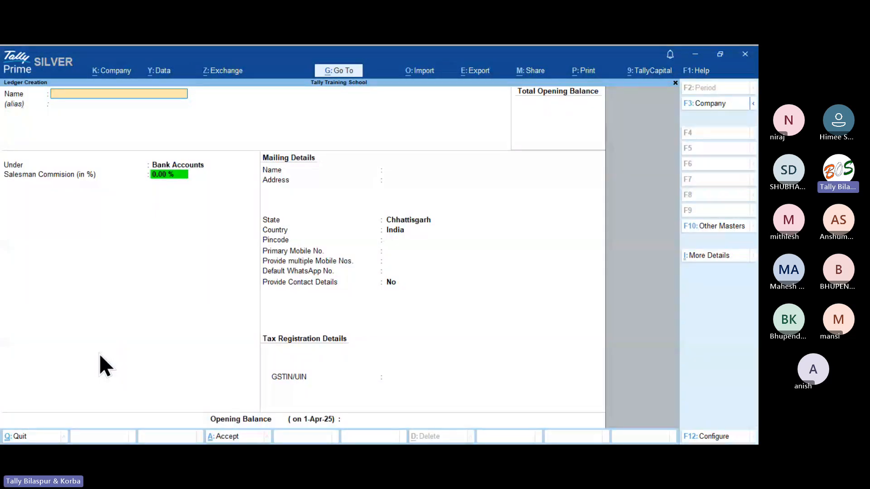
text(Equitas Small Fina)
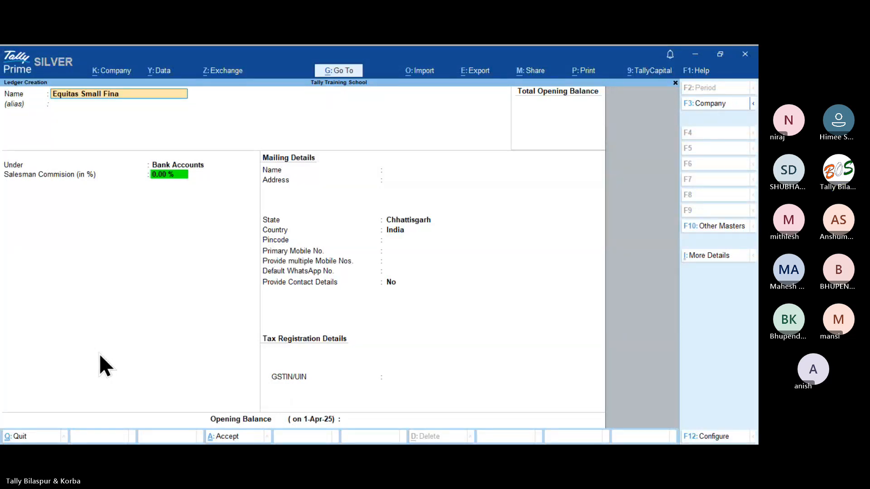
text(nce Bank)
key(Return)
key(Return)
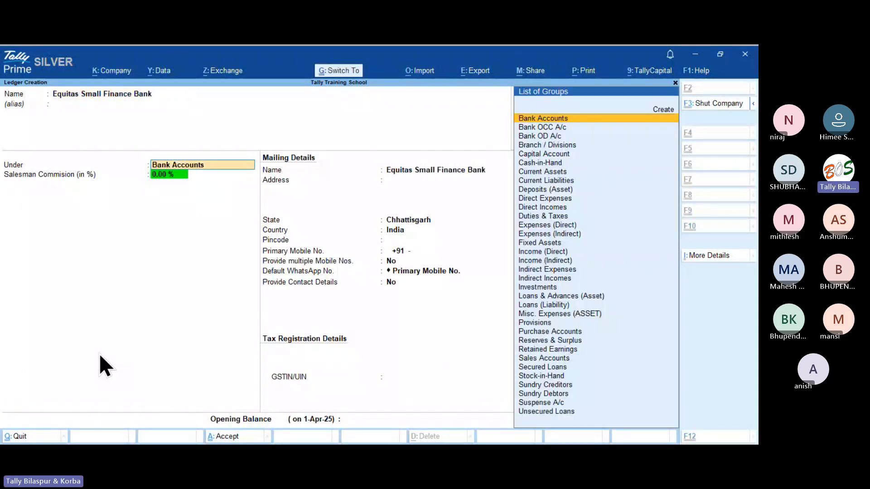
Enter the bank account number and IFSC ESFB0008004 in the bank details.
key(ctrl+i)
key(Down)
key(Down)
key(Down)
key(Down)
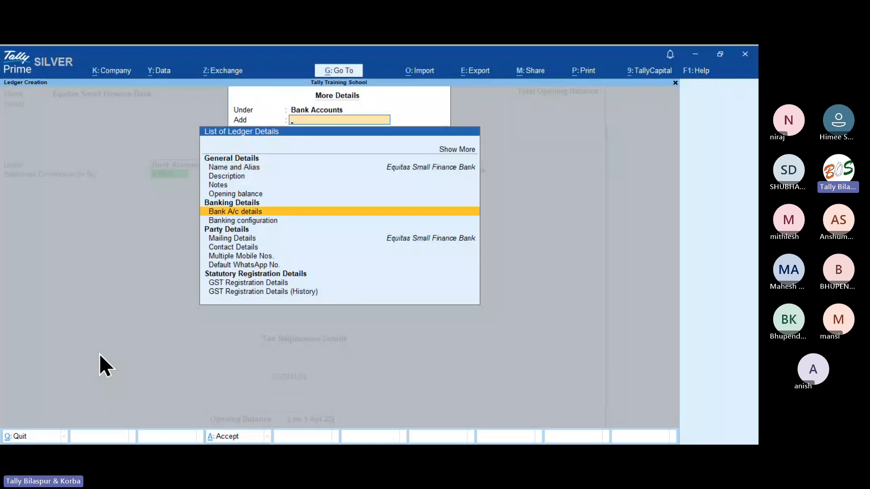
key(Return)
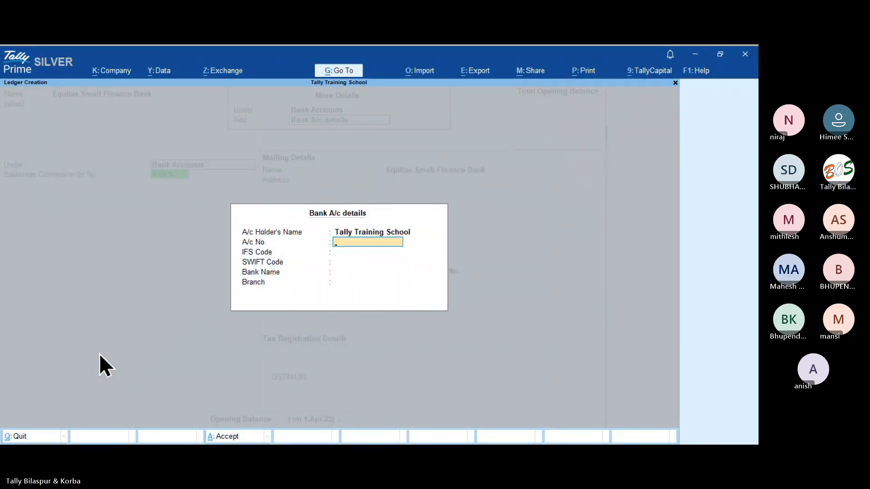
text(123456789)
key(Return)
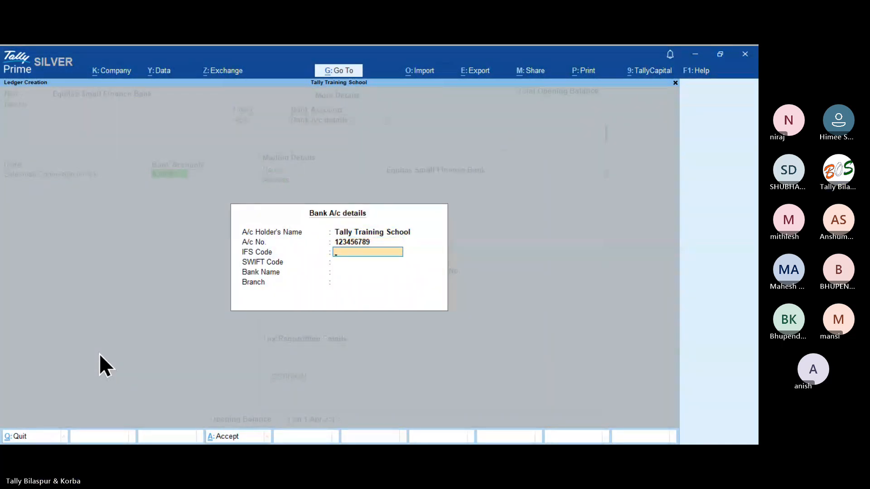
text(ESFB0008004)
key(Return)
key(Return)
Select Equitas Small Finance Bank (India) with Bilaspur branch and save the ledger.
text(equi)
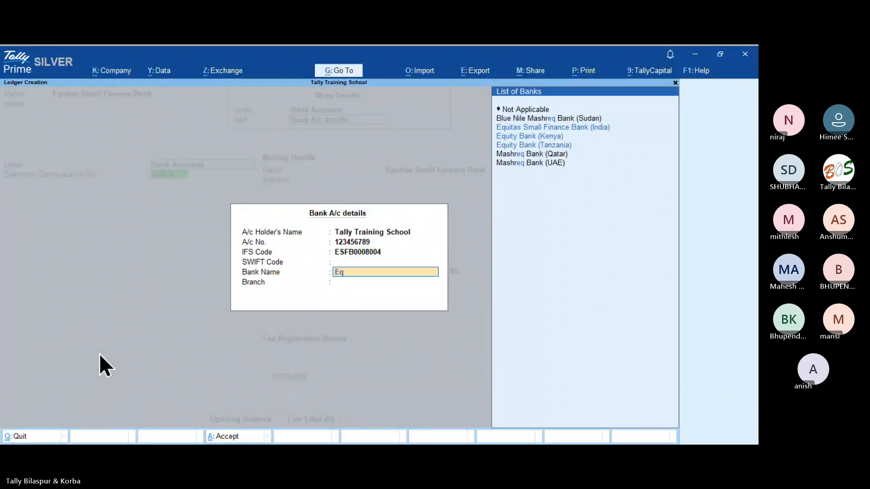
key(Down)
key(Up)
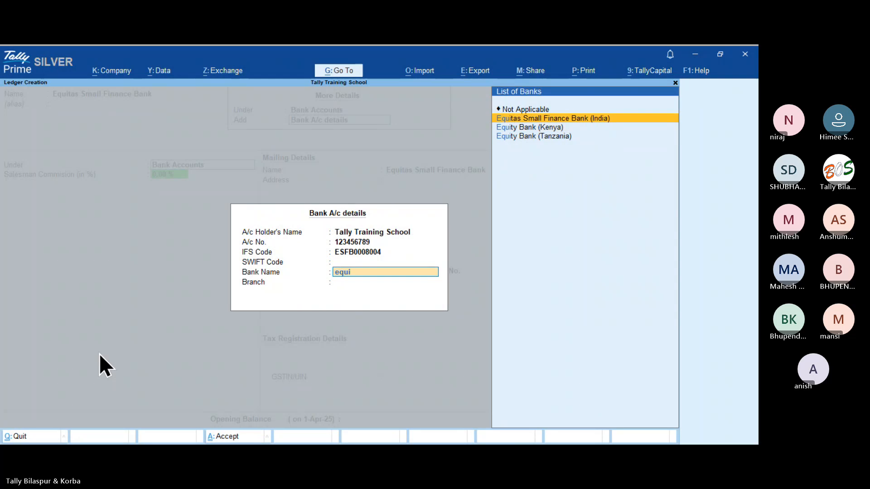
key(Return)
text(Bik)
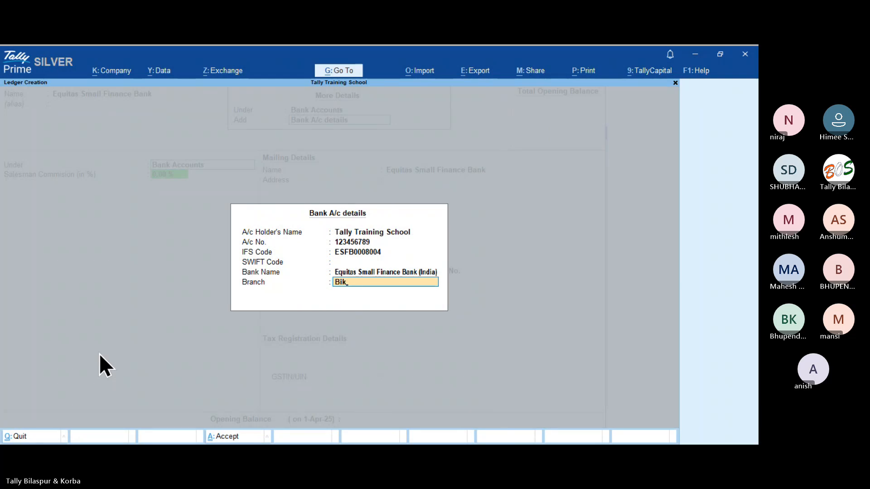
text(laspur)
key(Return)
key(ctrl+a)
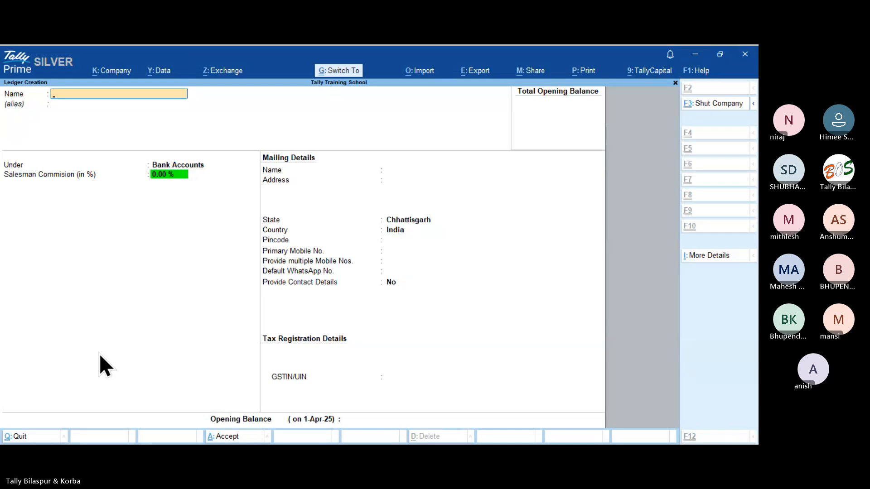
key(Escape)
key(Escape)
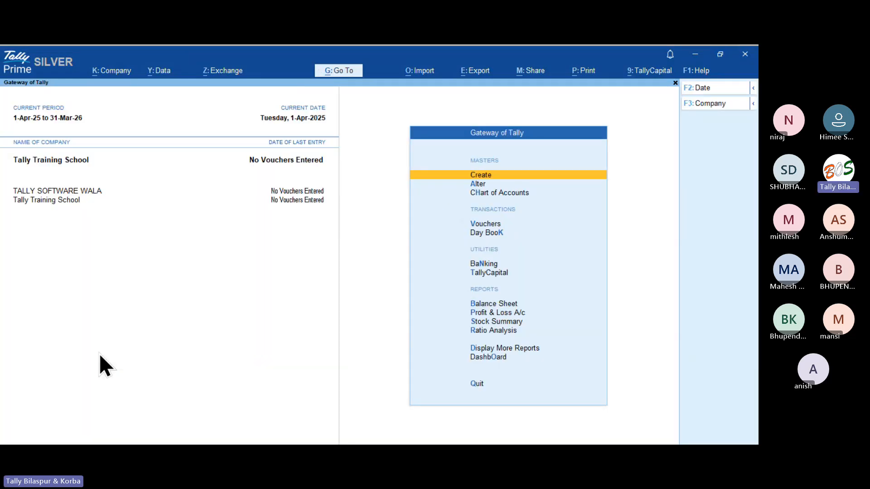
Set the sales invoice print configuration's Bank Name to Equitas Small Finance Bank.
key(v)
key(ctrl)
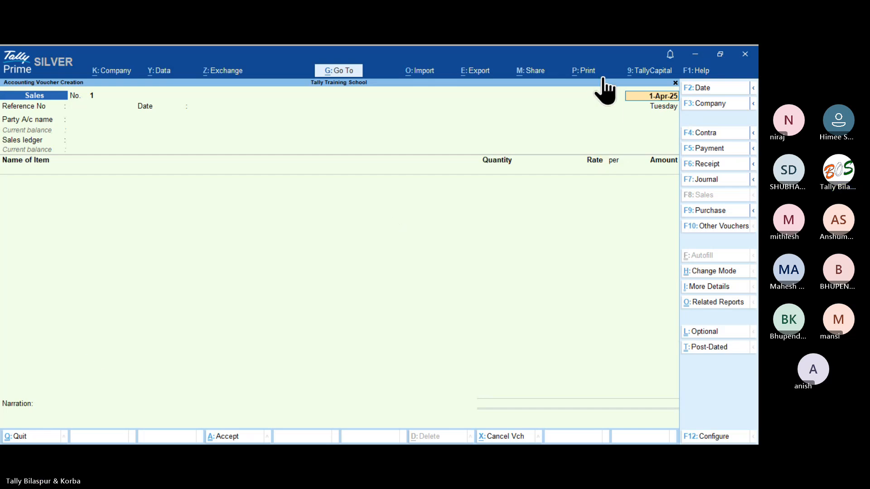
click(592, 73)
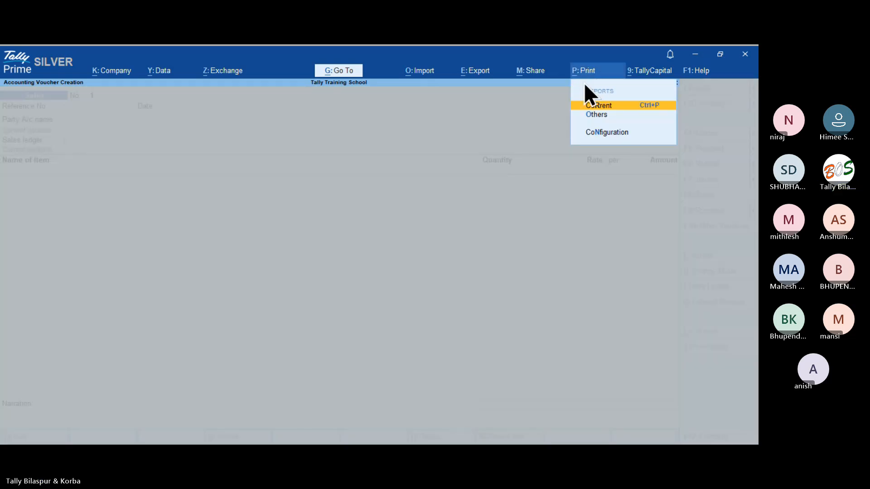
click(595, 107)
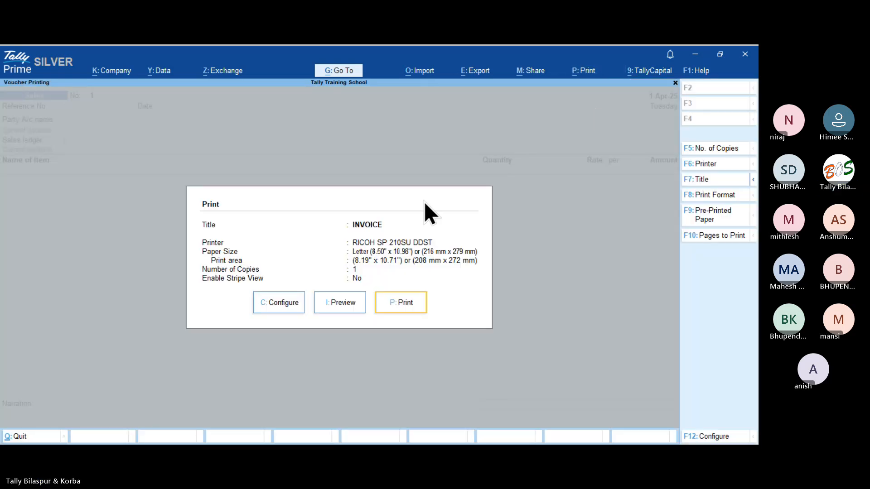
click(292, 315)
text(Bank)
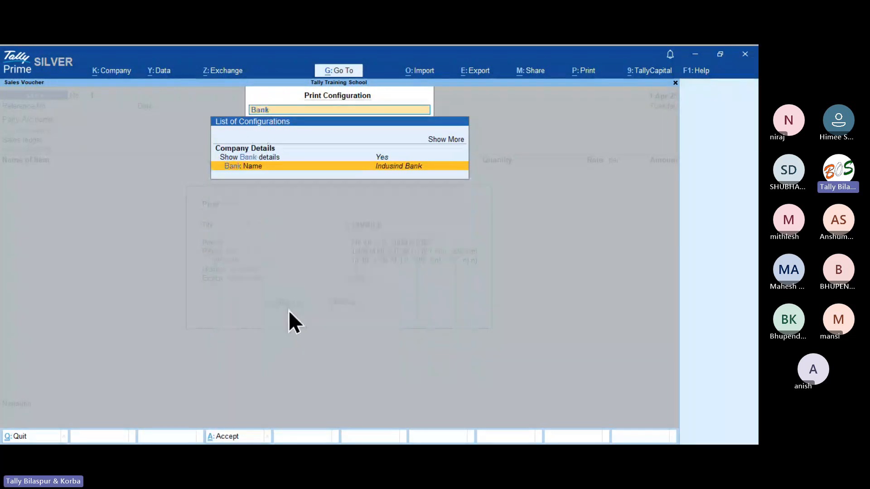
key(Return)
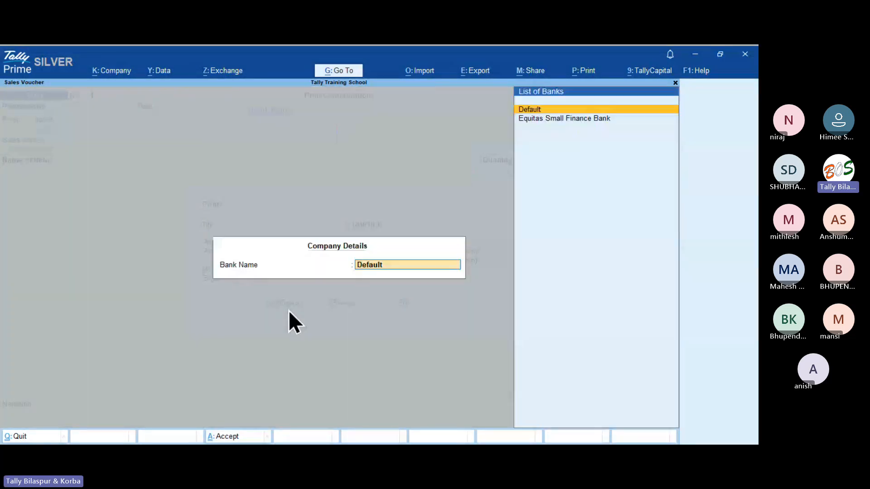
key(Return)
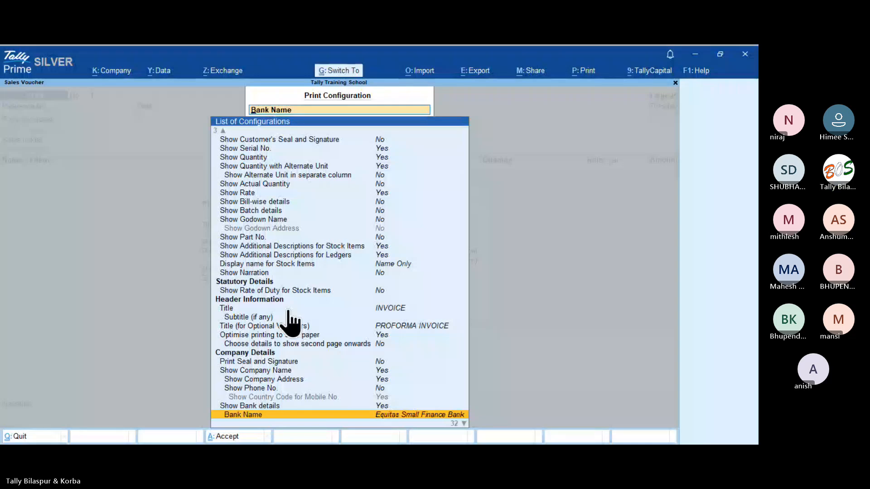
key(Escape)
Preview the invoice, scroll to the bank details at the bottom, then exit.
key(i)
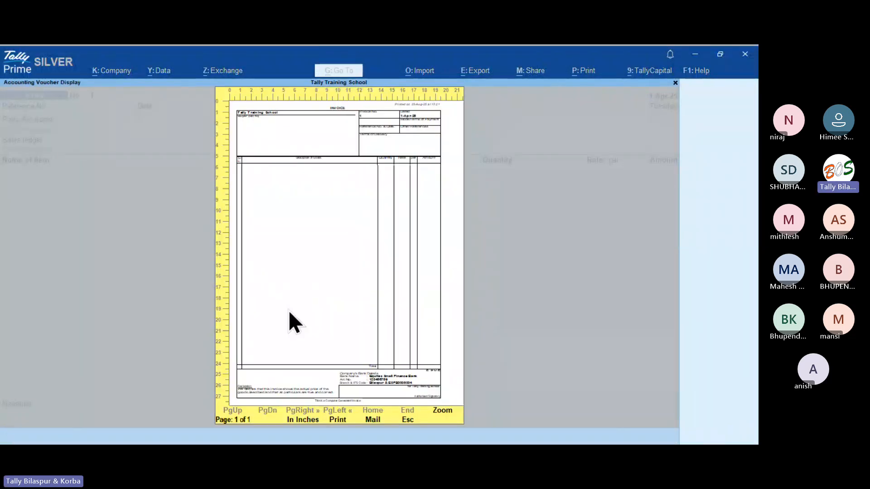
key(Return)
scroll(290, 311, down, 5)
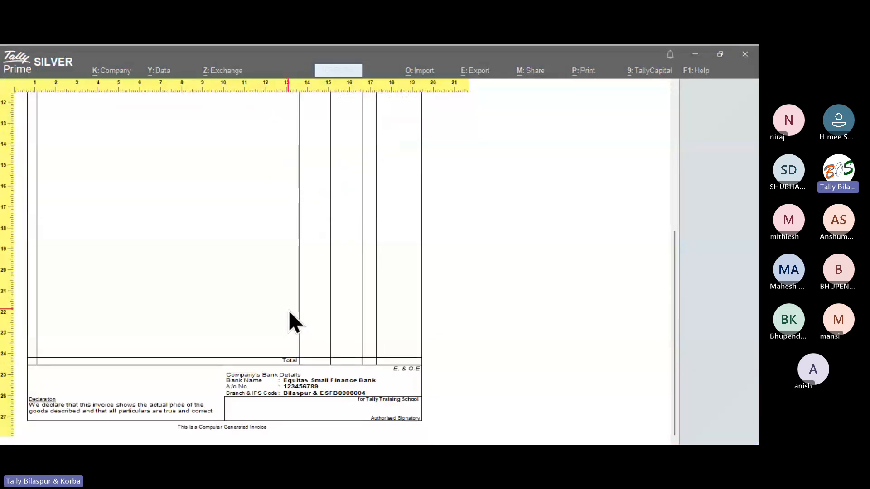
key(Escape)
key(Escape)
key(Escape)
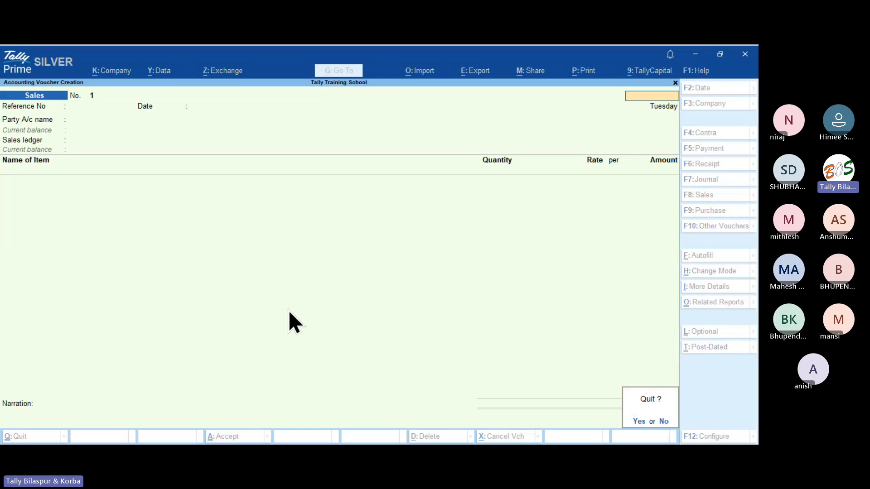
Switch to TALLY SOFTWARE WALA, start a sales voucher and preview the invoice's bottom section.
key(y)
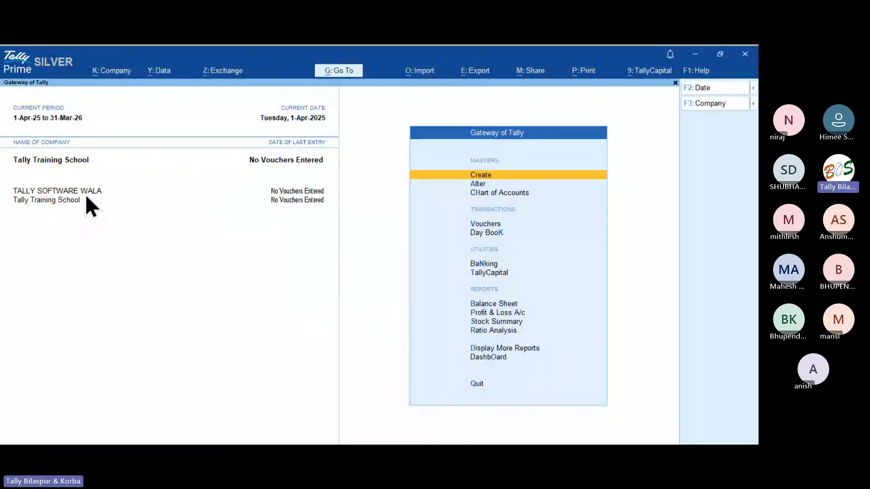
click(89, 194)
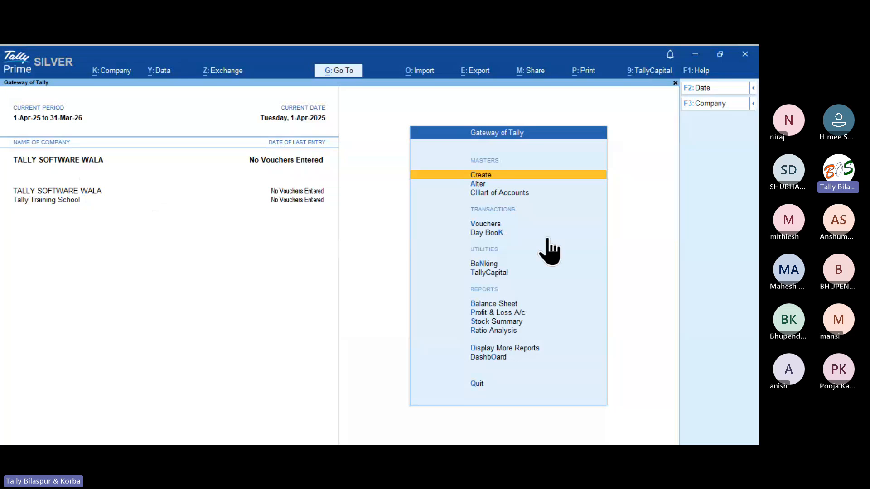
click(489, 224)
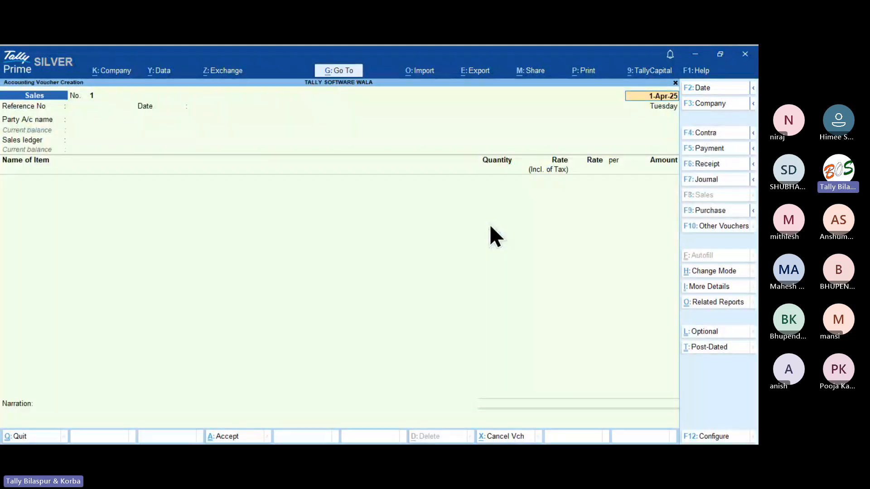
key(ctrl+p)
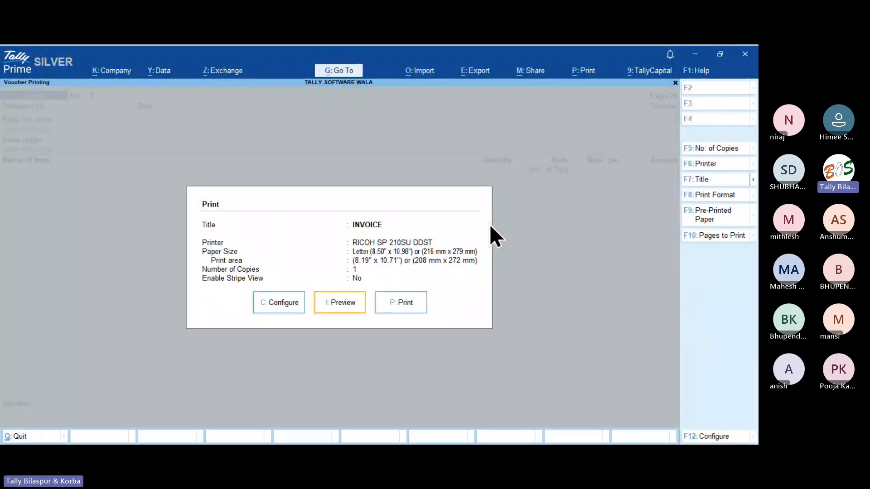
key(i)
key(alt+z)
key(Page_Down)
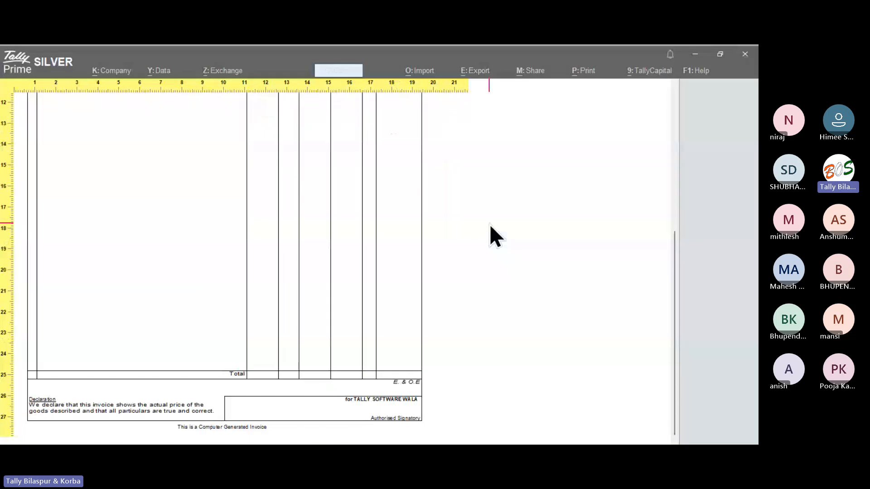
key(alt+z)
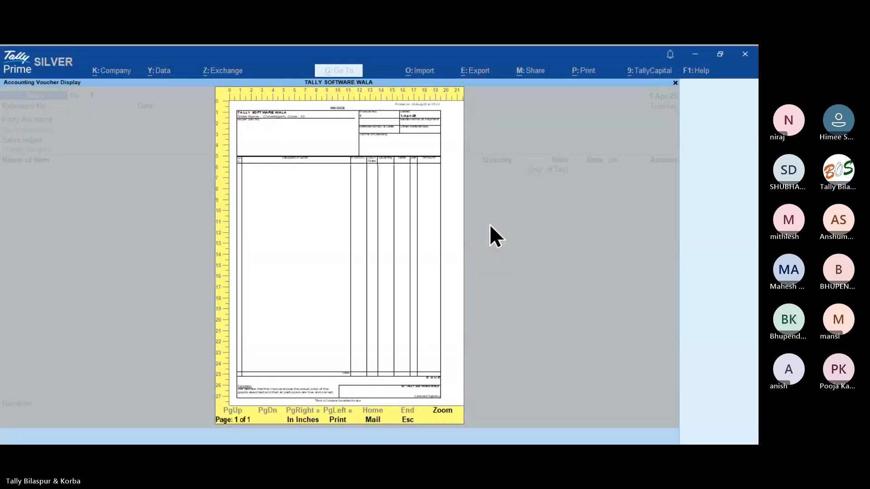
key(Escape)
In Print Configuration, set the invoice's printed Bank Name to Indusind Bank.
key(Left)
key(Left)
key(Return)
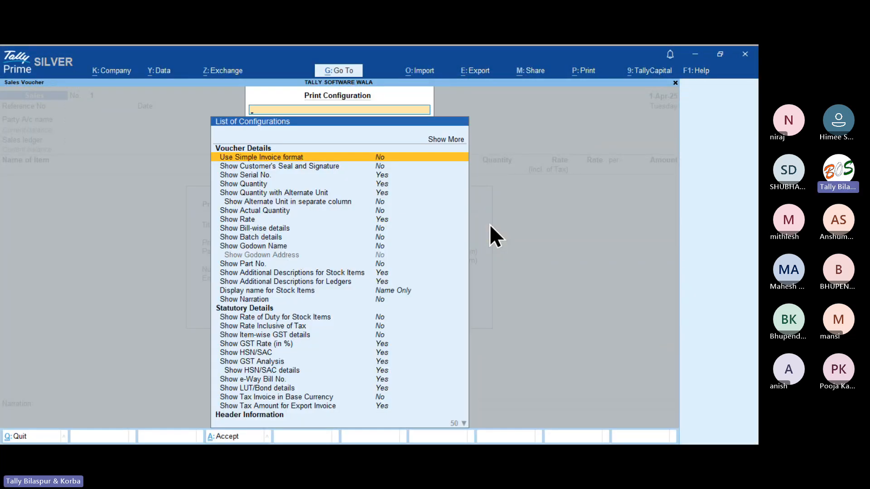
text(Bank)
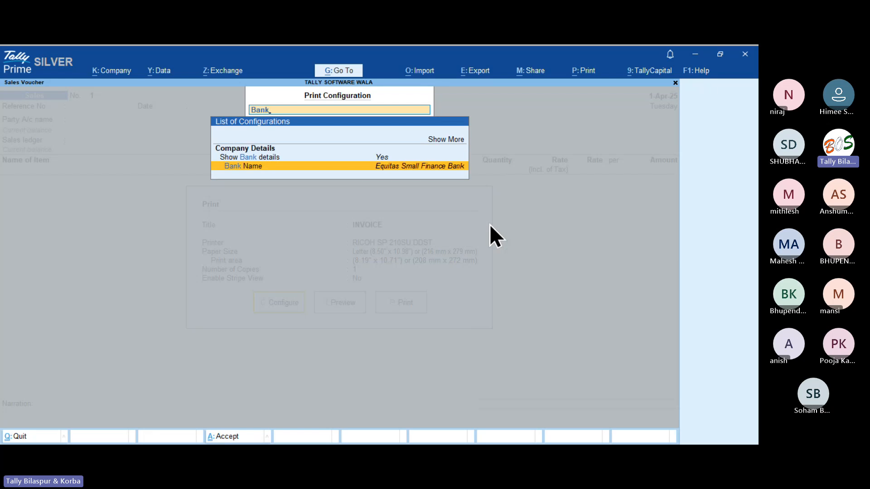
key(Return)
key(Down)
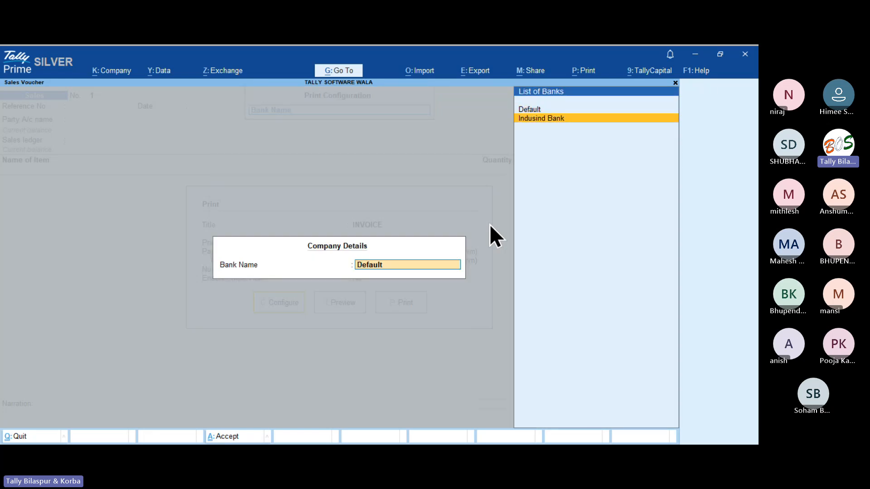
key(Return)
key(Escape)
Preview the updated invoice enlarged, then close the preview and print options.
key(Right)
key(Return)
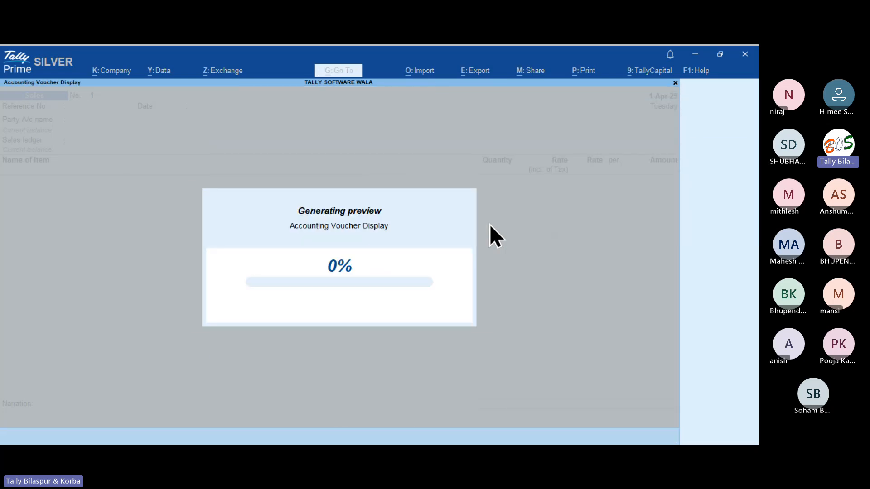
key(Return)
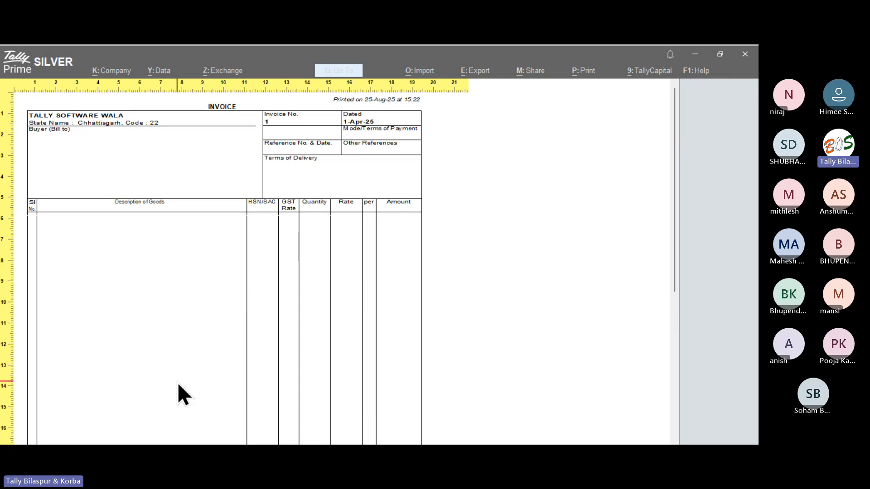
key(Escape)
key(Escape)
key(Escape)
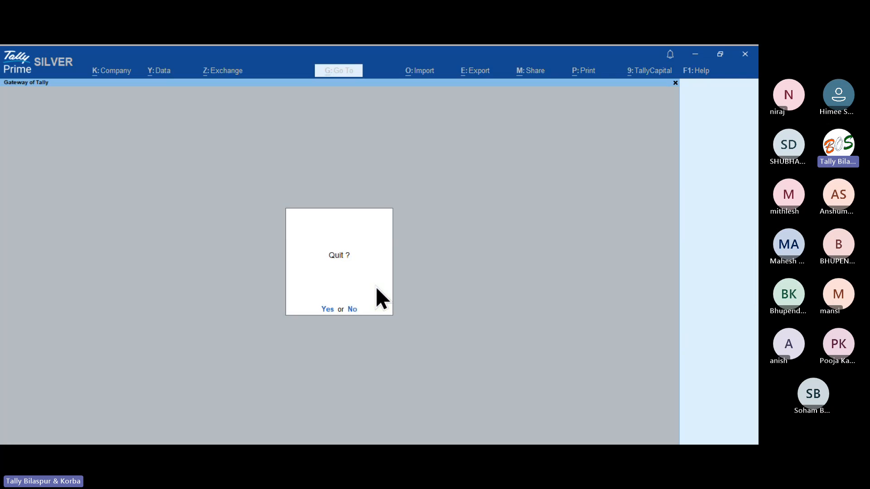
Quit the sales voucher and open the Sales voucher type for alteration.
key(Return)
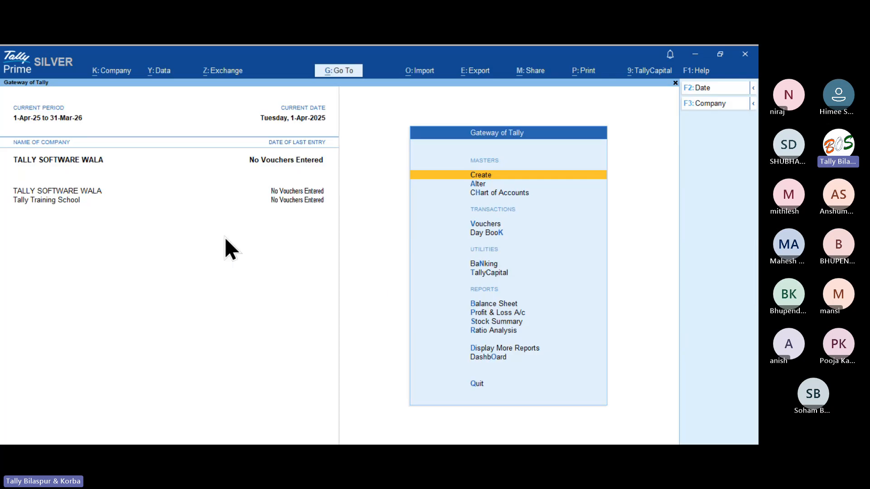
key(Down)
key(Return)
key(Down)
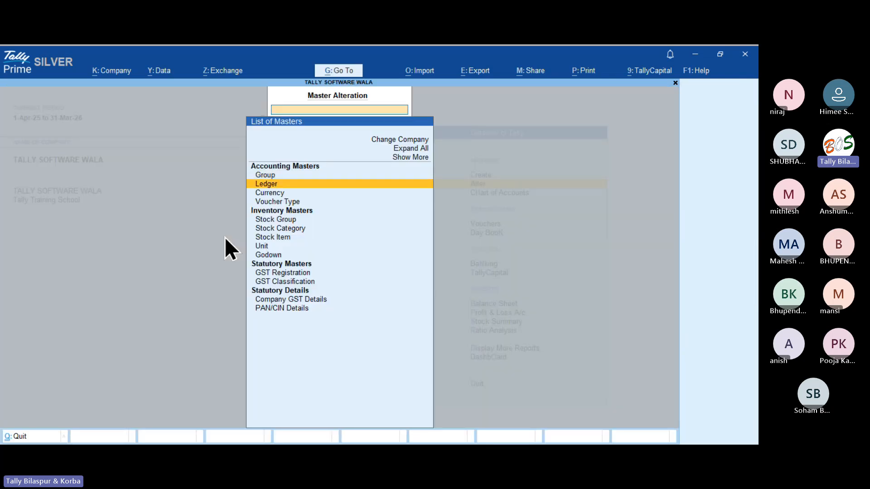
key(Down)
key(Down)
key(Return)
key(Down)
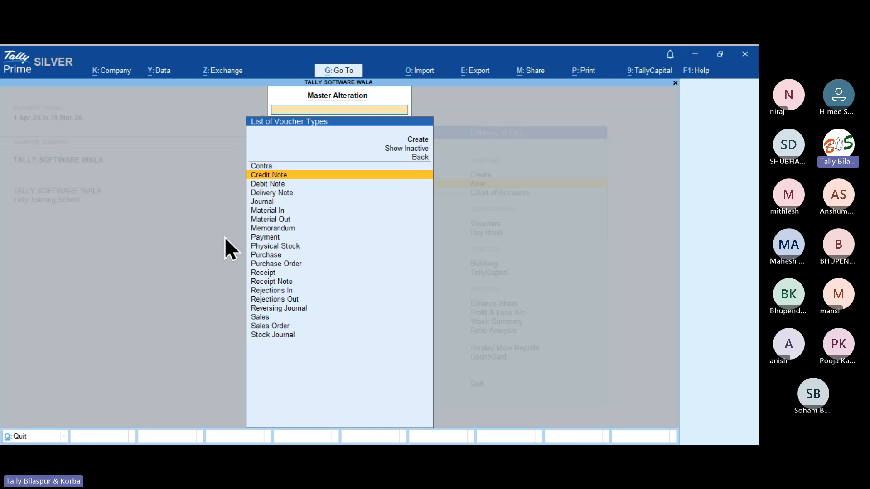
key(Down)
key(Down)
key(Down)
key(Down)
key(Down)
key(Down)
key(Down)
key(Down)
key(Down)
key(Down)
key(Down)
key(Down)
key(Down)
key(Down)
key(Down)
key(Down)
key(Return)
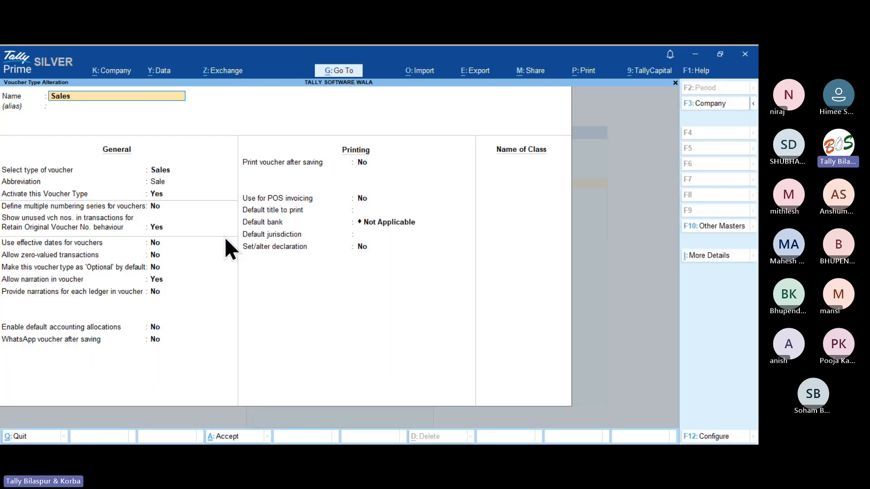
Set the Sales voucher type's default bank to Indusind Bank and close the lists.
key(Down)
key(Down)
key(Down)
key(Down)
key(Down)
key(Down)
key(Down)
key(Down)
key(Down)
key(Down)
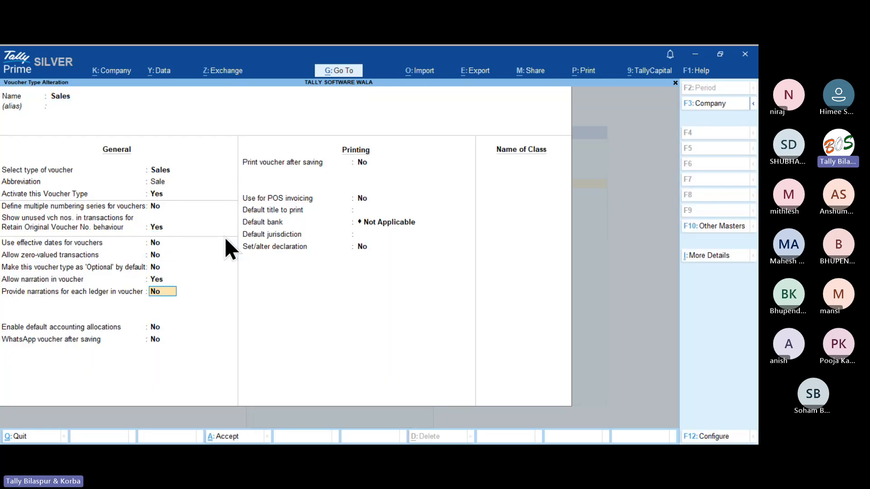
key(Down)
key(Down)
key(Down)
key(Down)
key(Down)
key(Down)
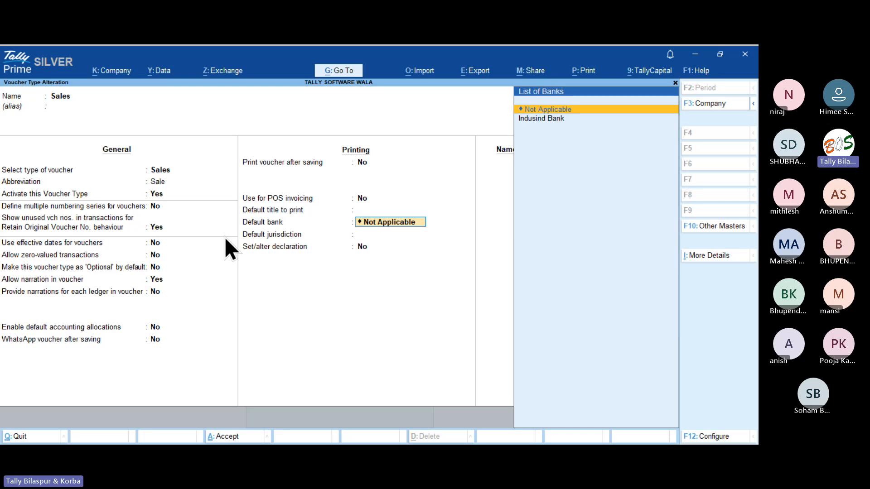
key(Down)
key(Return)
key(Return)
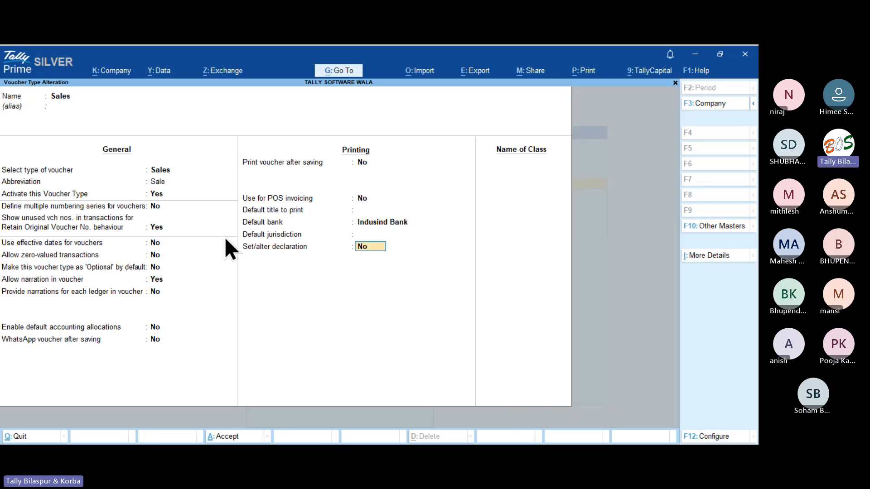
key(Return)
key(Return)
key(Return)
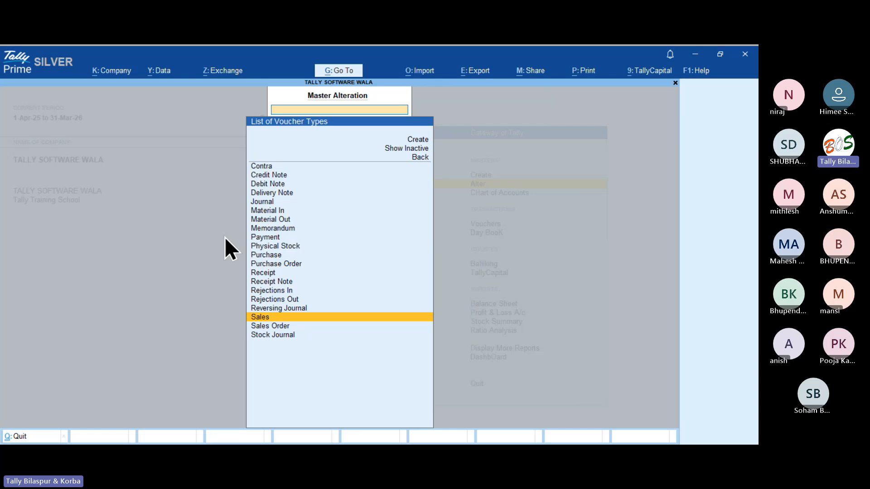
key(Escape)
key(Escape)
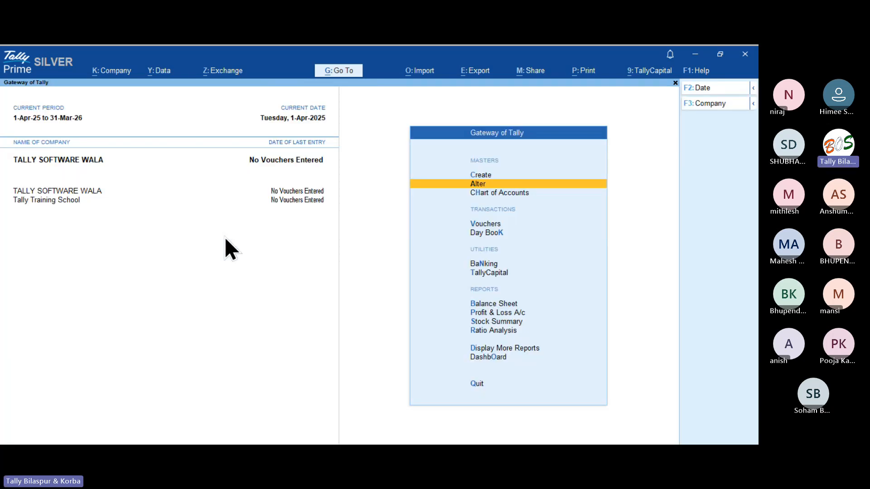
Switch to Tally Training School and accept its Sales voucher type unchanged, default bank Not Applicable.
click(70, 201)
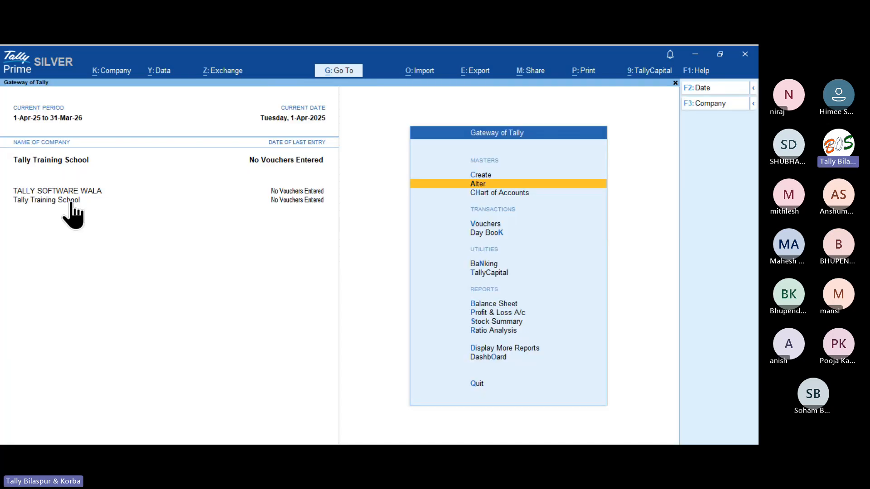
key(Return)
key(Down)
key(Down)
key(Down)
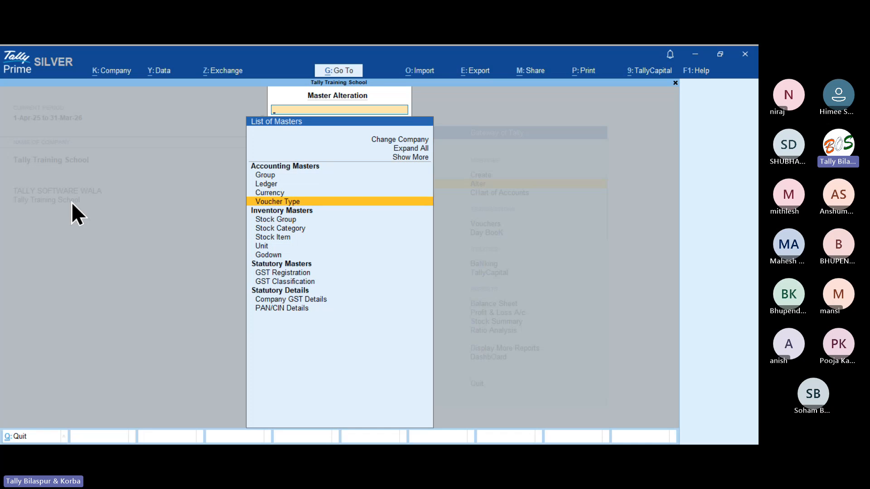
key(Return)
key(Down)
key(Down)
key(Down)
key(Down)
key(Down)
key(Down)
key(Down)
key(Down)
key(Down)
key(Down)
key(Down)
key(Down)
key(Down)
key(Down)
key(Down)
key(Down)
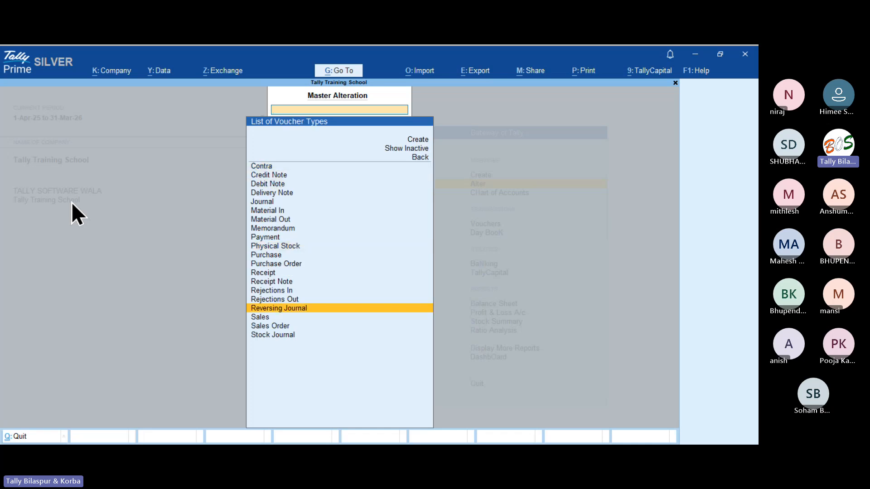
key(Down)
key(Return)
key(Return)
key(Return)
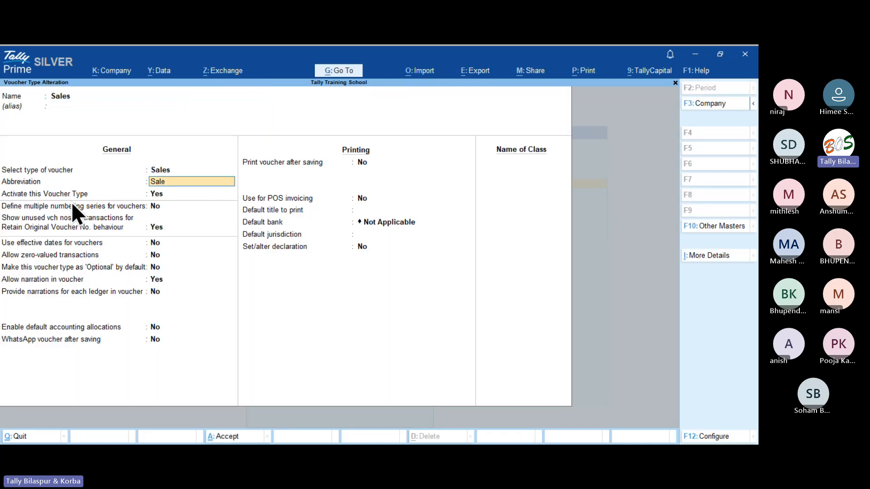
key(Return)
key(Return)
key(Return)
key(Return)
key(Return)
key(Return)
key(Return)
key(Return)
key(Return)
key(Return)
key(Return)
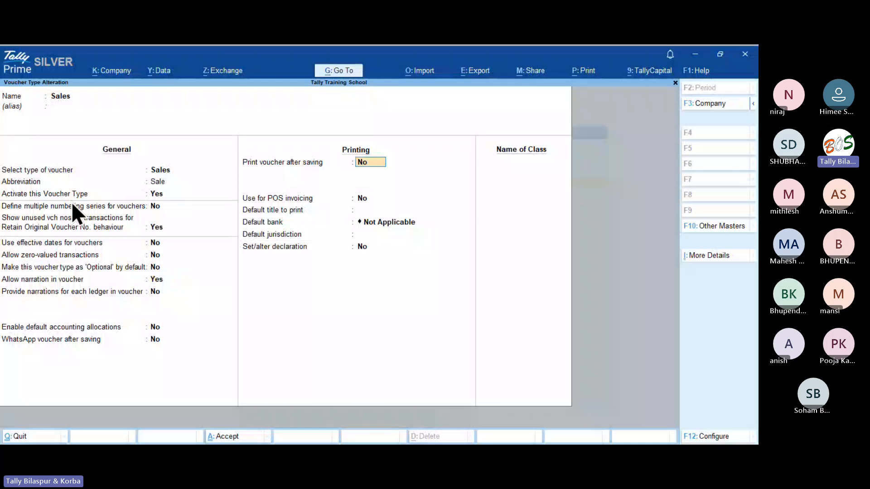
key(Return)
key(Return)
key(Return)
key(Return)
key(Return)
key(Return)
key(Return)
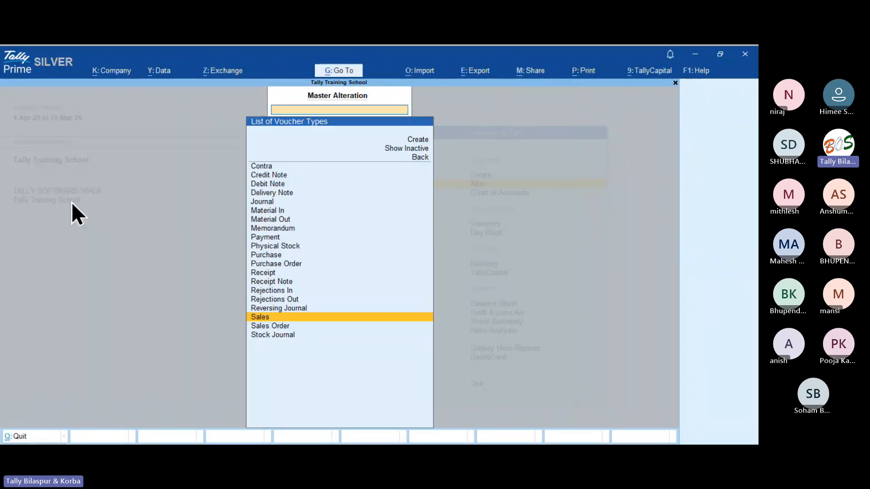
key(Escape)
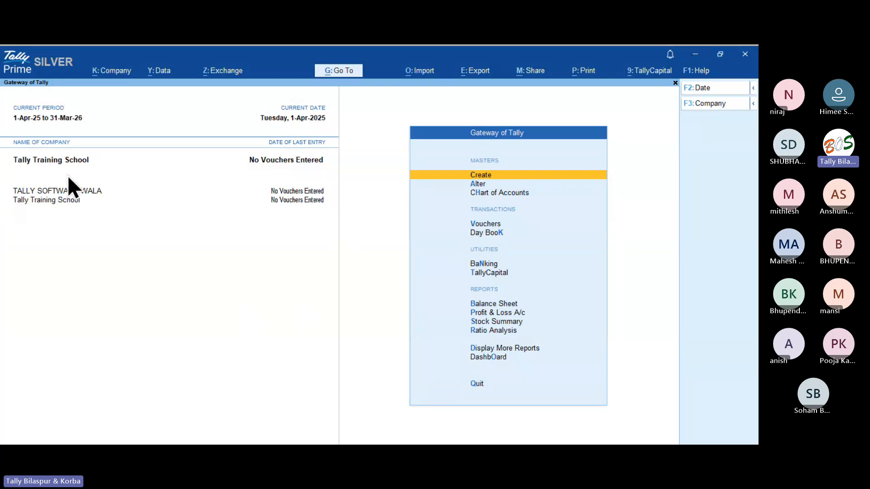
key(Down)
key(Down)
key(Down)
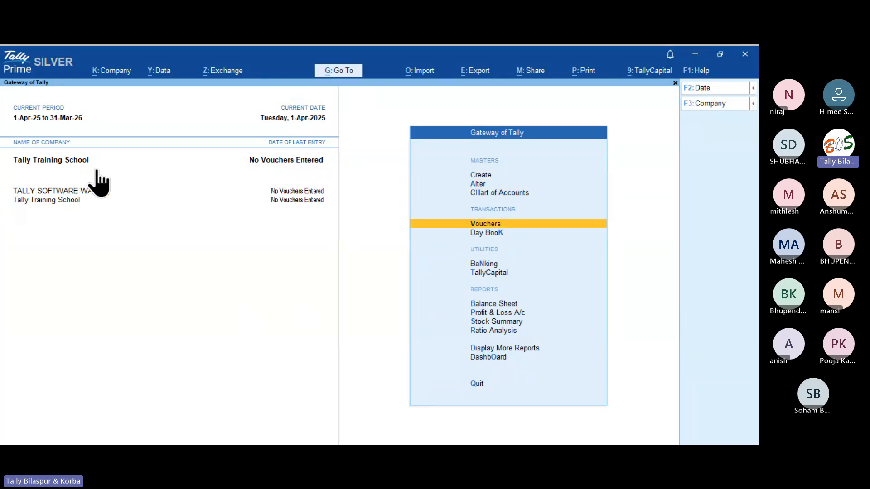
Start a sales voucher and set the printed Bank Name to Equitas Small Finance Bank.
key(Return)
key(ctrl+p)
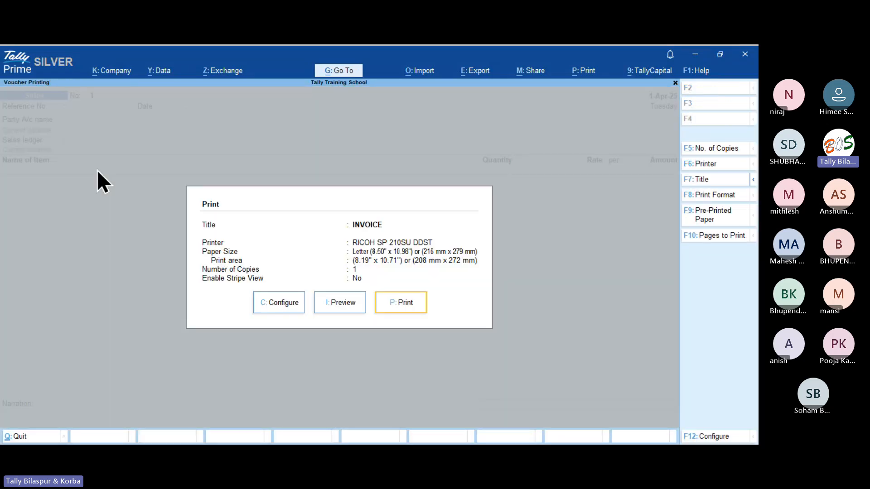
key(Left)
key(Left)
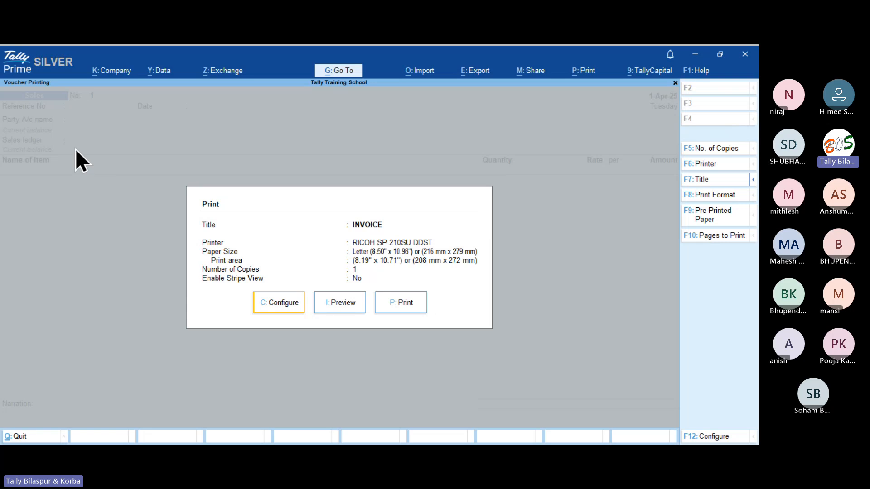
key(Return)
text(bank)
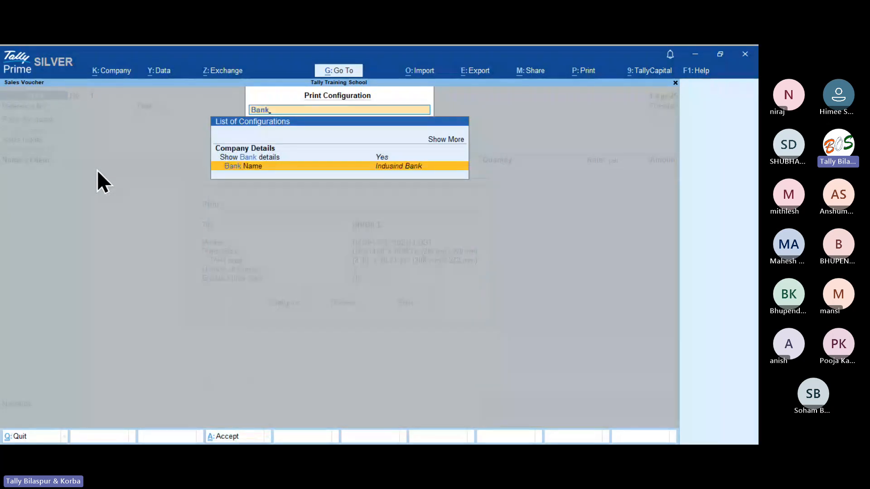
key(Return)
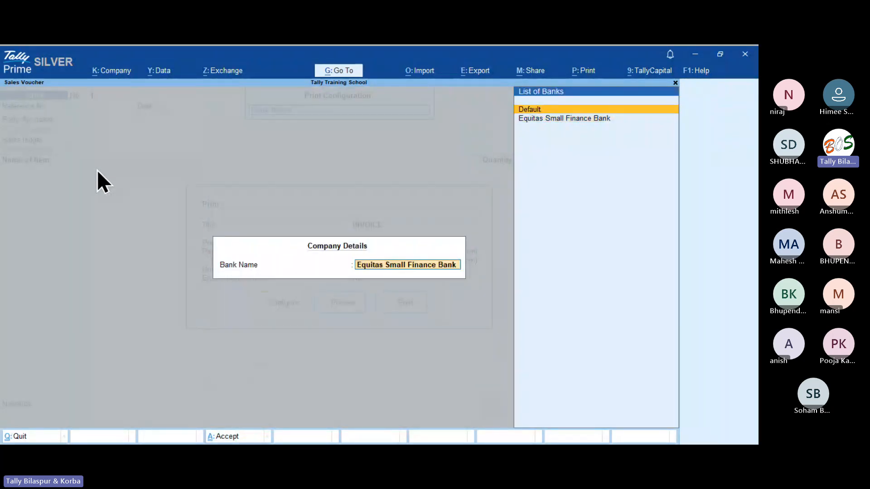
key(Return)
key(Escape)
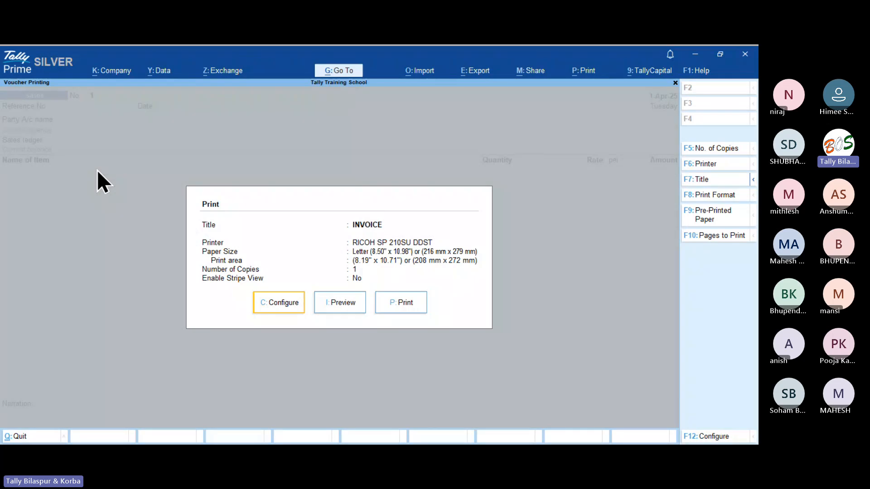
Preview the invoice and zoom into the footer to check the bank details.
key(Right)
key(Return)
key(Return)
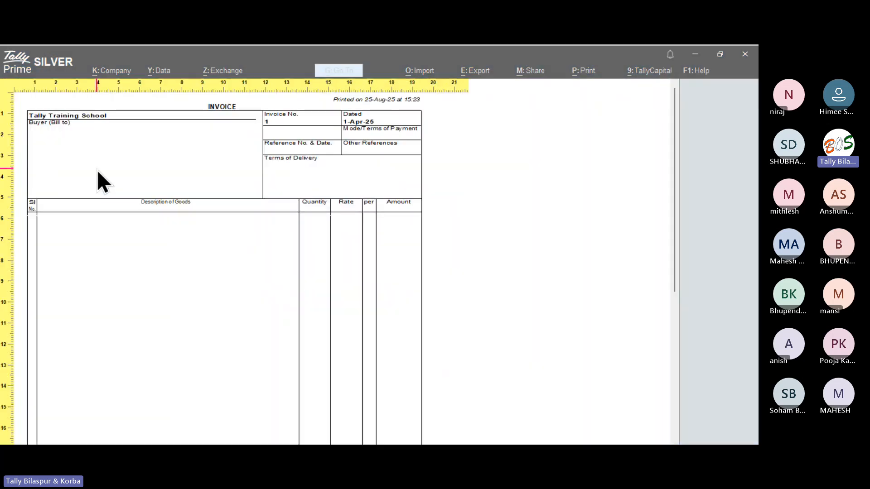
key(Down)
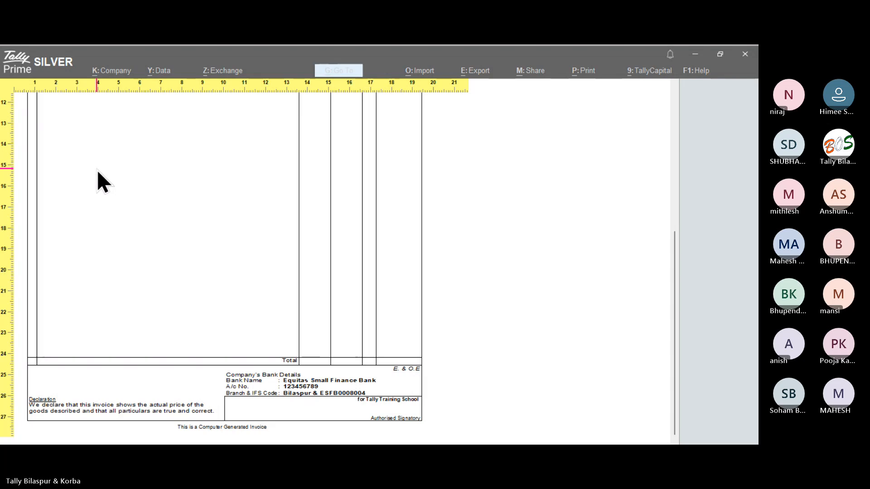
key(Return)
key(Escape)
key(Escape)
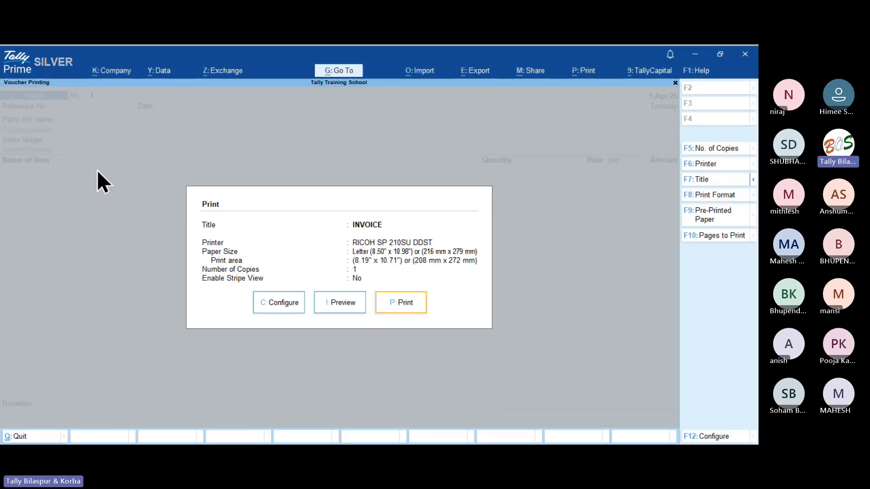
key(Escape)
key(Escape)
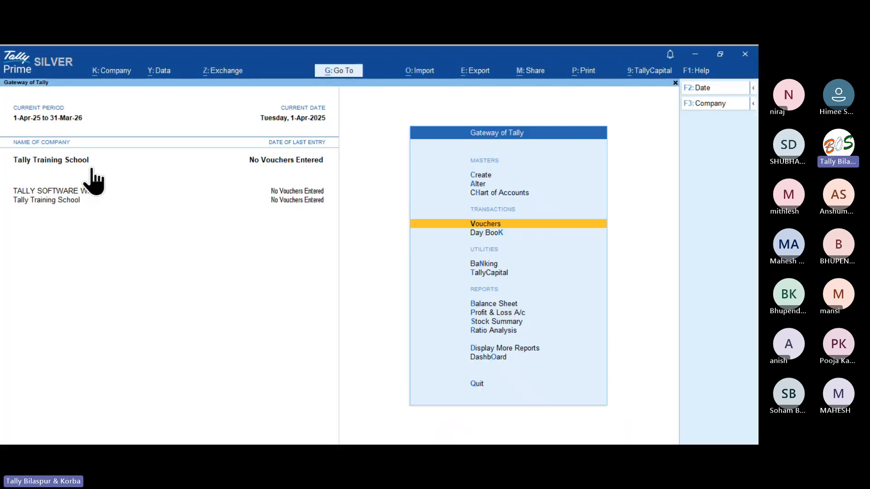
Switch to TALLY SOFTWARE WALA and open its sales invoice print preview.
click(66, 192)
key(Return)
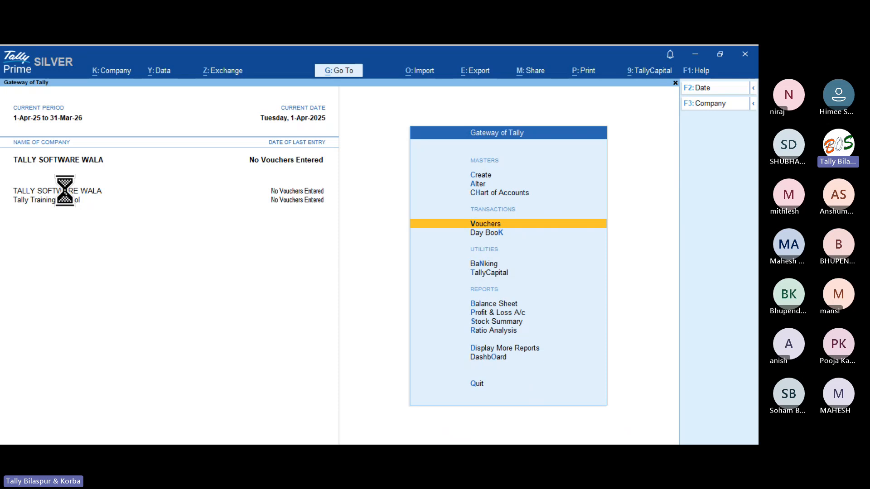
key(ctrl+p)
key(i)
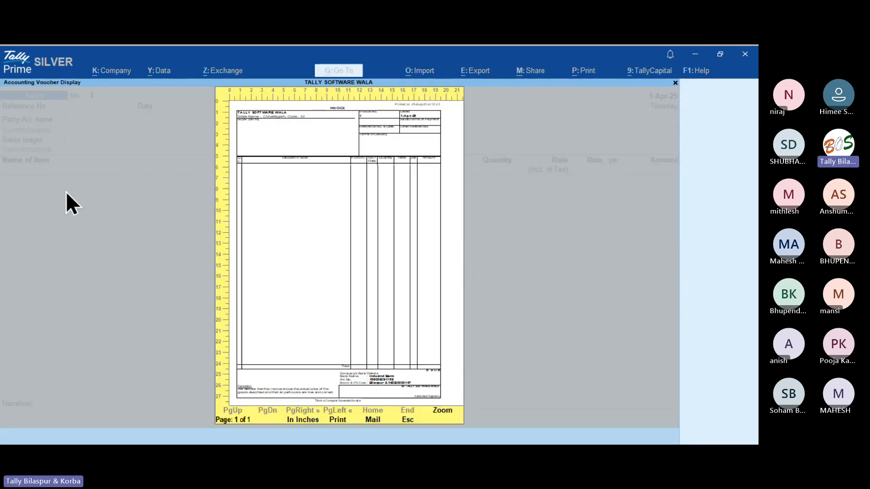
Zoom into the invoice footer showing Indusind Bank details, then exit the preview and voucher.
key(alt+z)
scroll(67, 192, down, 5)
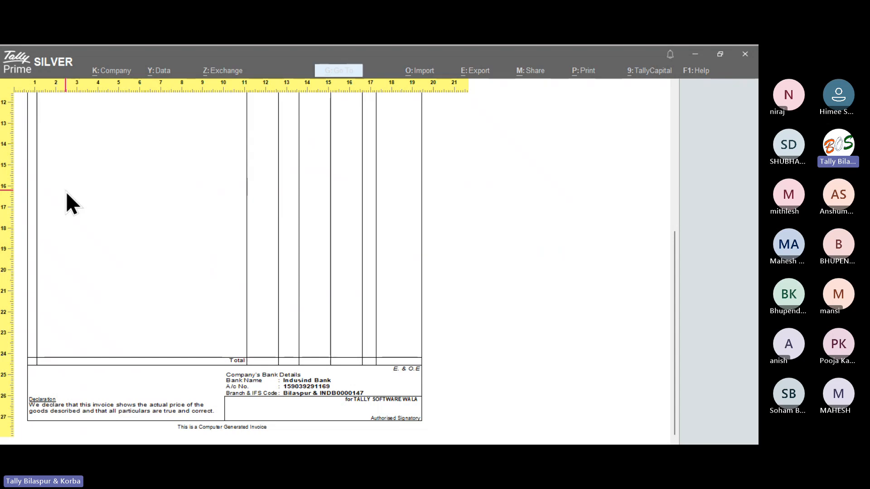
key(alt+z)
scroll(66, 191, down, 3)
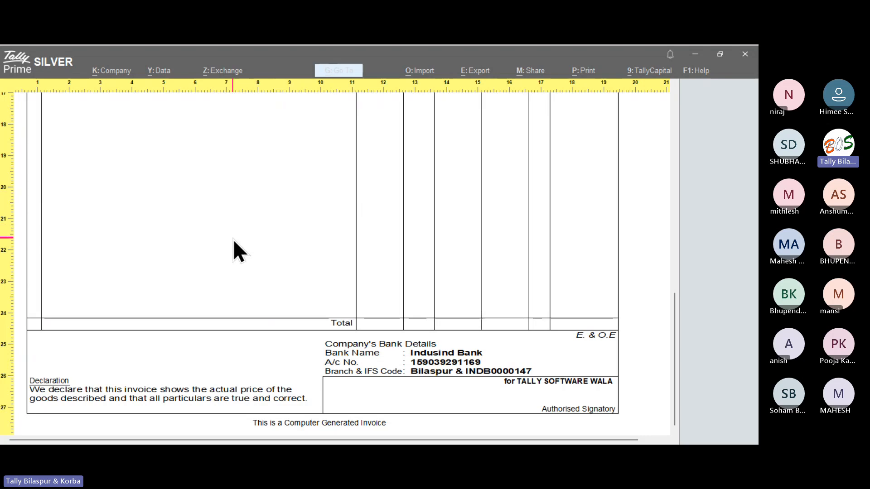
key(Escape)
key(Escape)
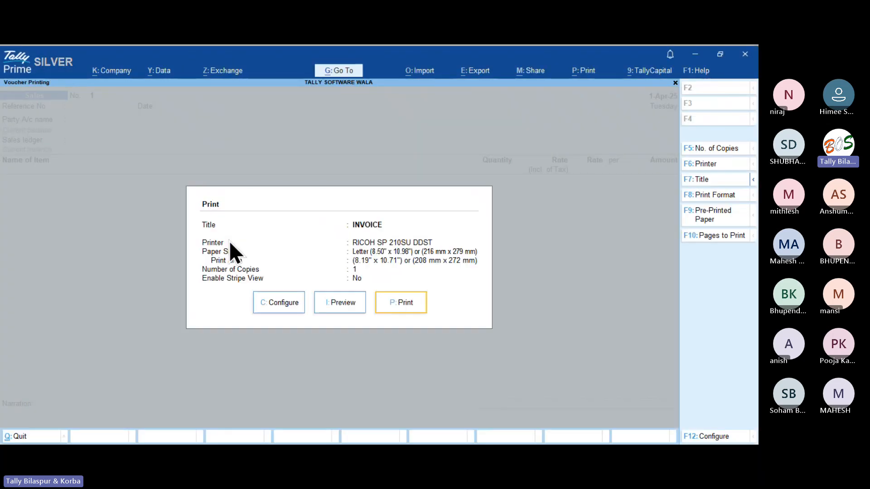
key(Escape)
key(Escape)
Decline quitting and select Tally Training School as the active company.
key(Return)
key(Escape)
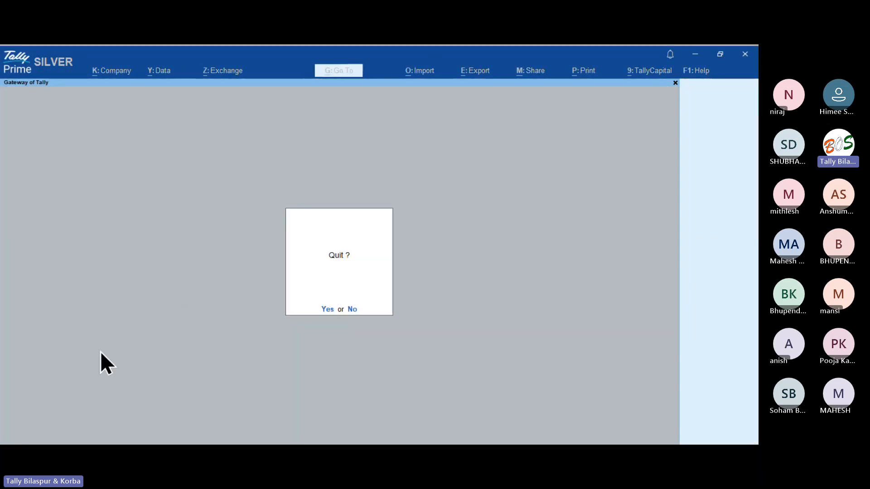
key(Escape)
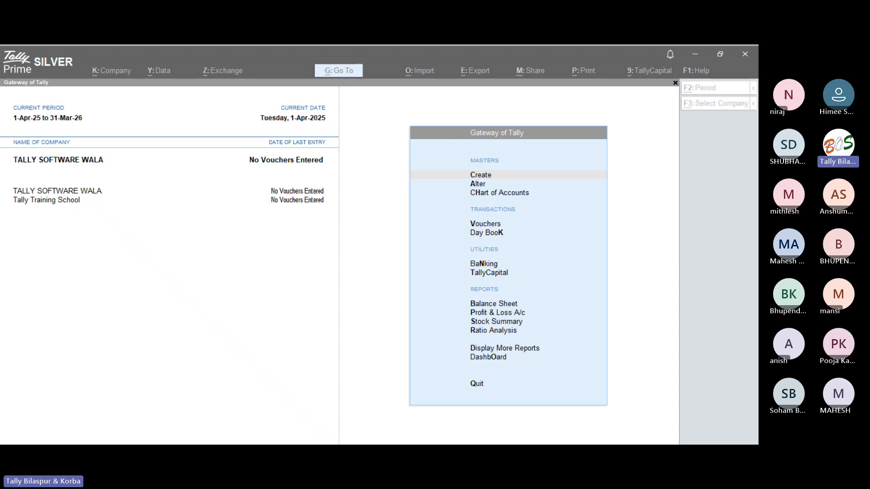
click(146, 392)
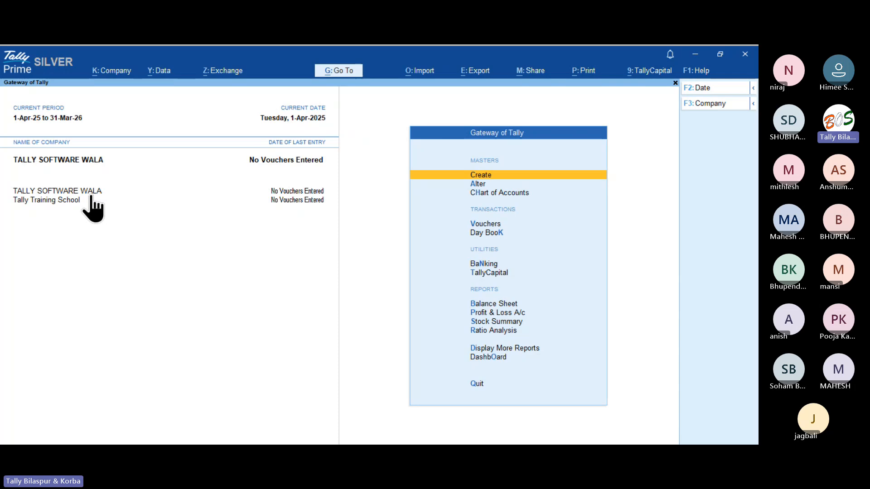
click(77, 201)
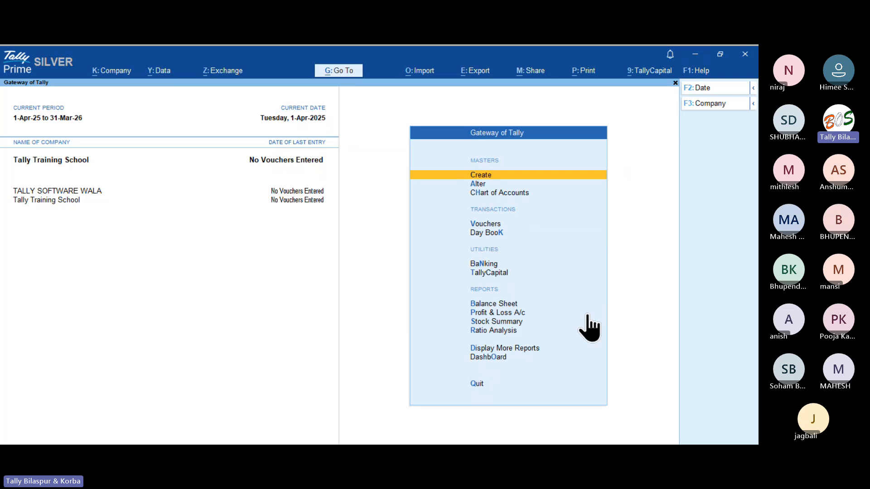
In F11 Company Features for Tally Training School, set Enable Payment Request for link/QR code to Yes.
key(F11)
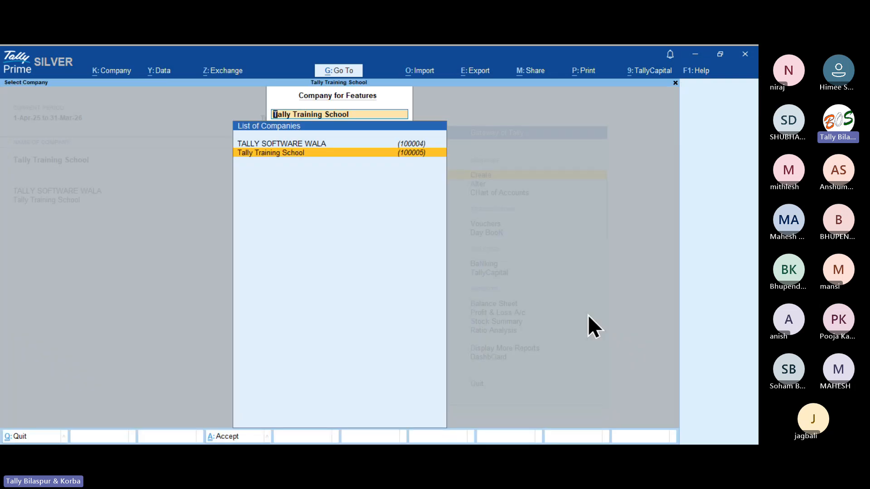
key(Up)
key(Down)
key(Up)
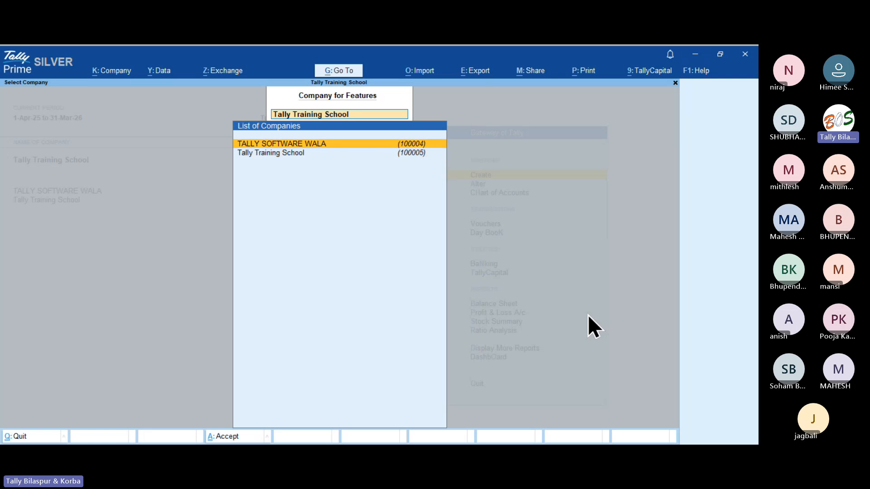
key(Down)
key(Up)
key(Down)
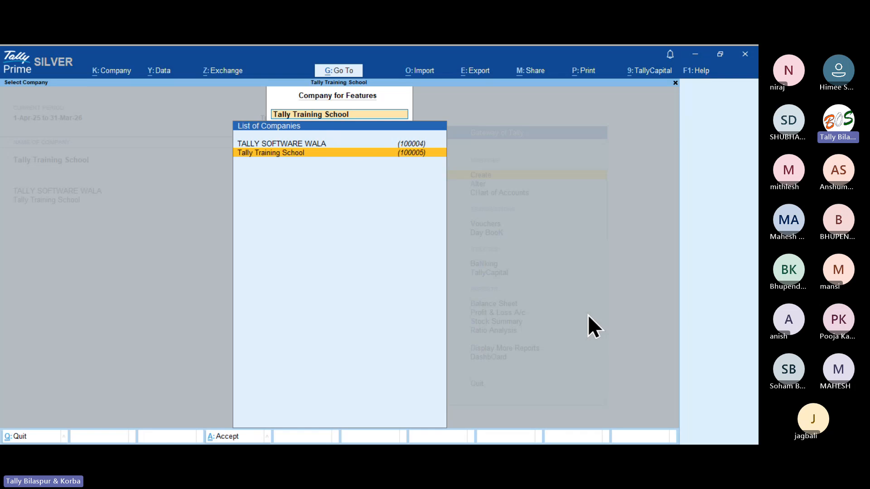
key(Return)
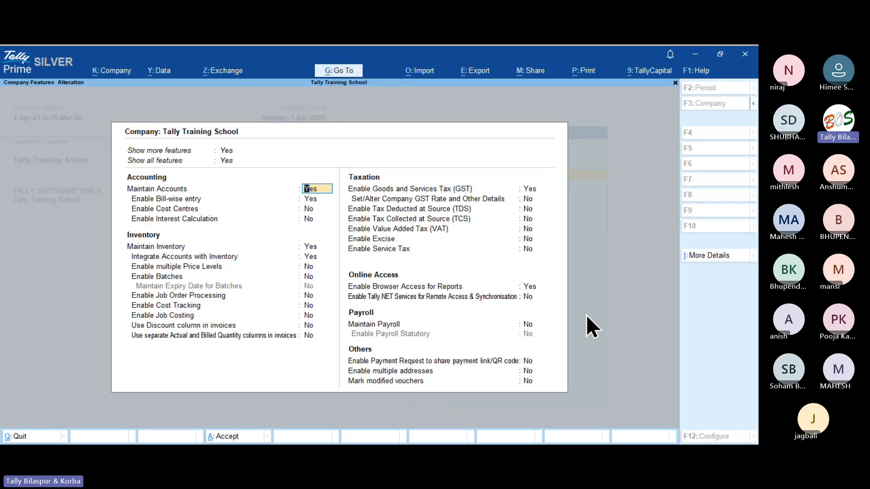
click(528, 361)
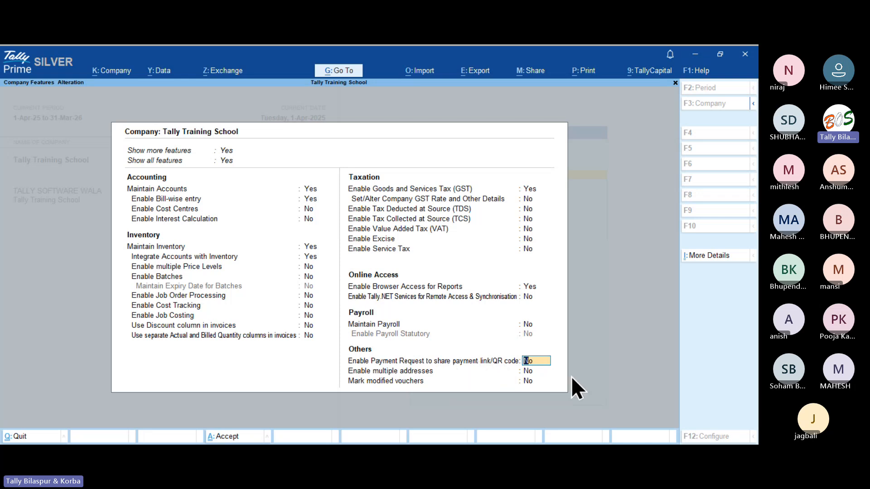
text(y)
key(Return)
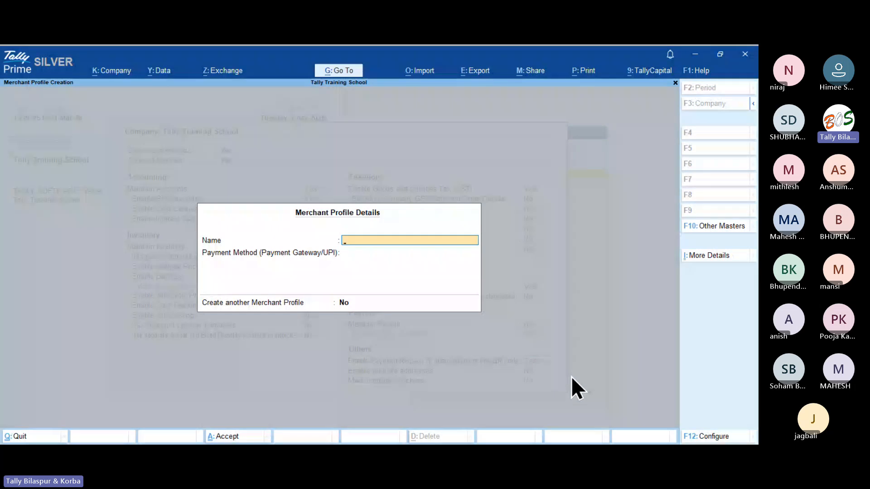
Name the merchant profile Tally Training School, choose UPI and enter the company's UPI ID.
text(Tally Training School)
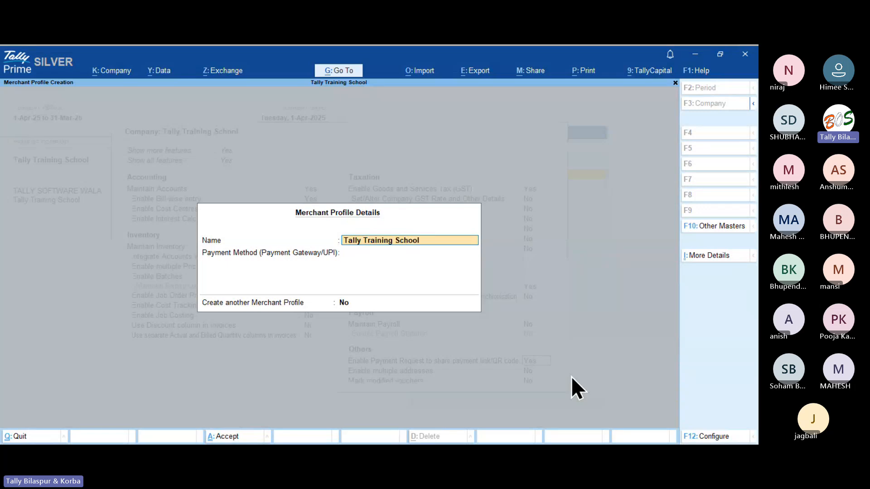
key(Return)
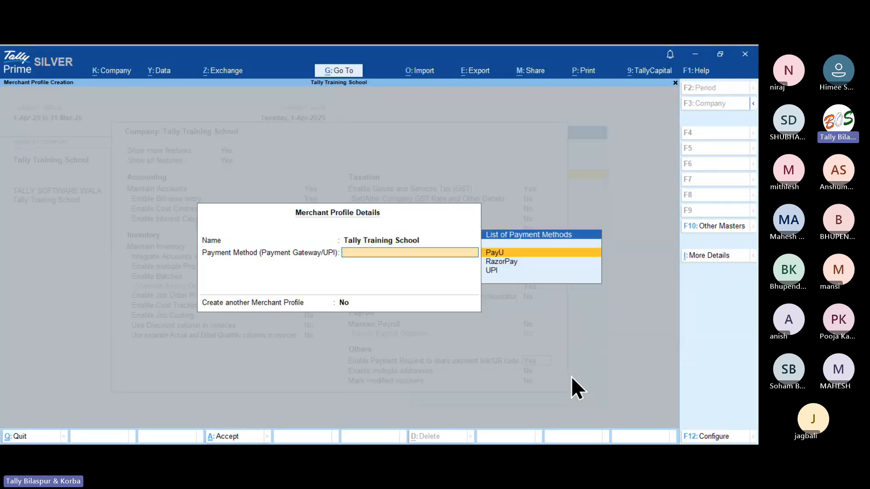
key(Down)
key(Down)
key(Return)
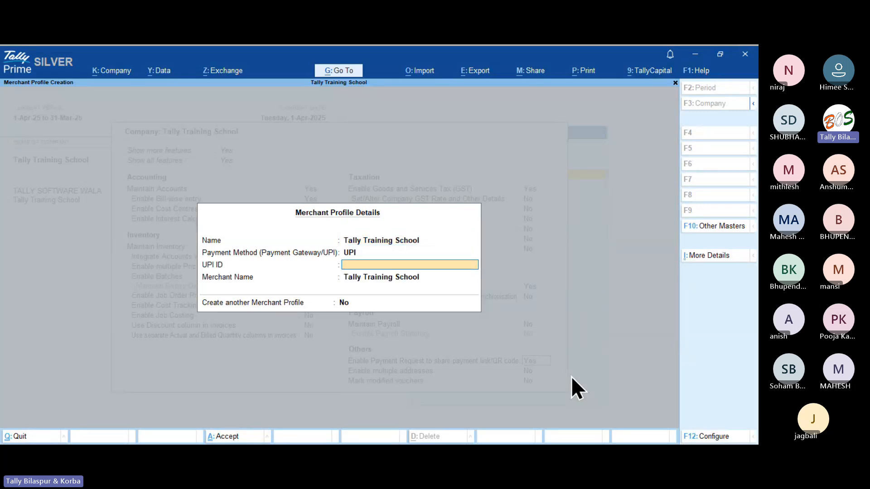
key(Return)
key(Return)
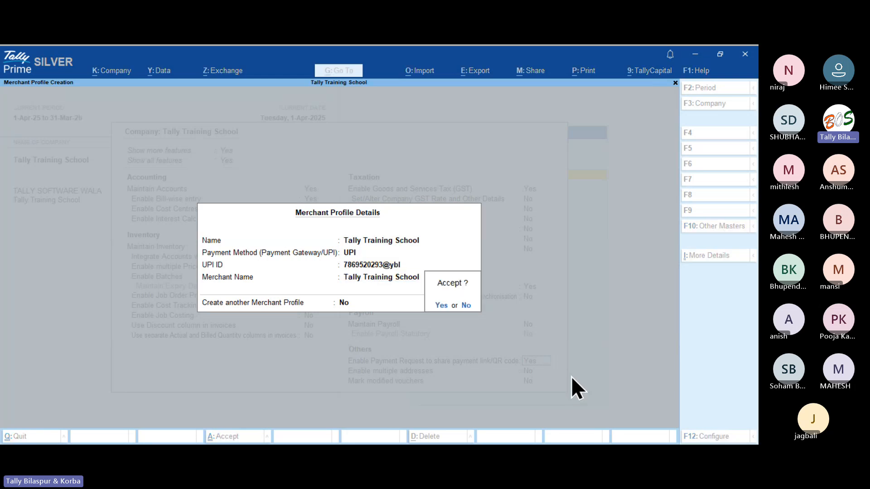
key(Return)
key(Return)
key(Return)
key(Return)
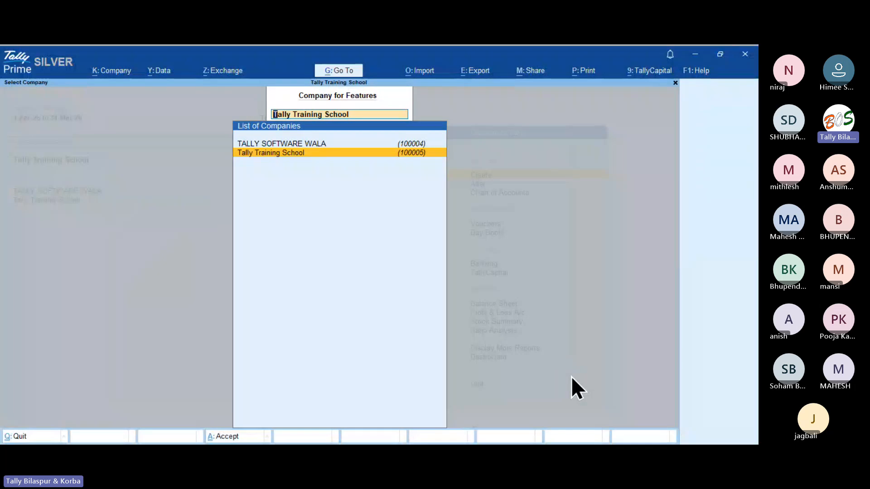
Leave Company Features and open the Sales voucher type for alteration.
key(Escape)
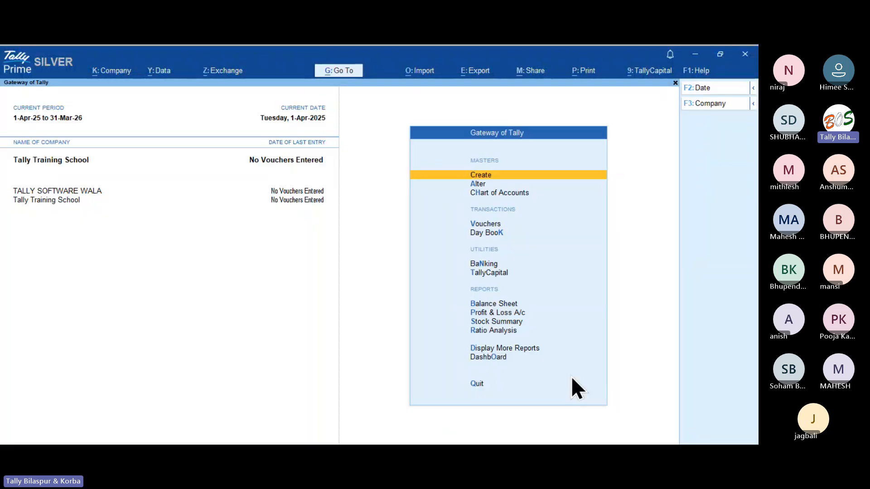
key(Escape)
key(Escape)
key(a)
key(Down)
key(Down)
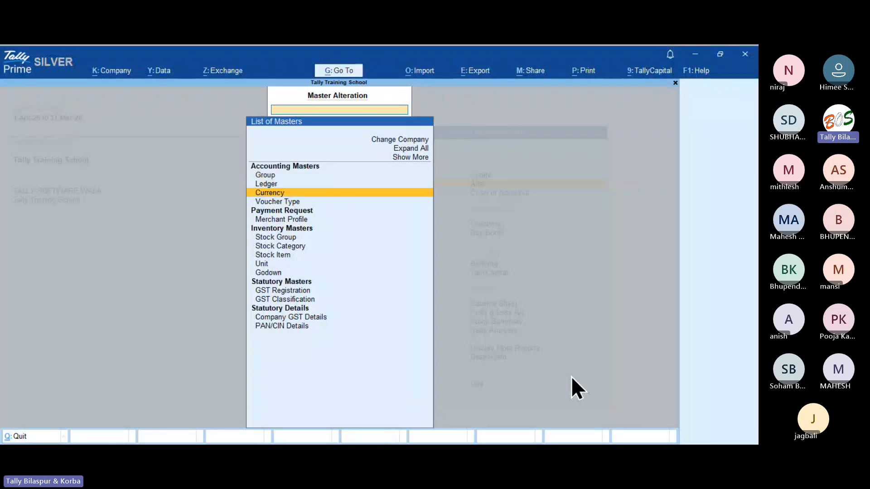
key(Down)
key(Return)
key(Down)
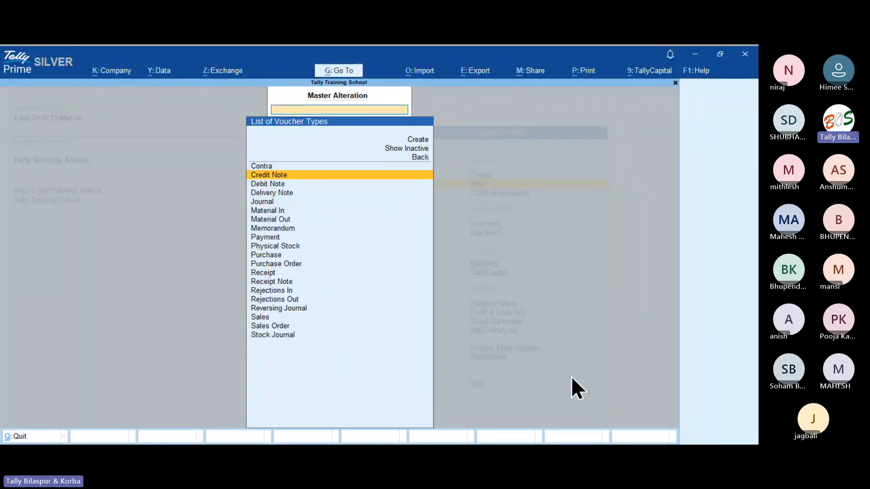
key(Down)
key(Down)
key(Down)
key(Down)
key(Down)
key(Down)
key(Down)
key(Down)
key(Down)
key(Down)
key(Down)
key(Down)
key(Down)
key(Down)
key(Down)
key(Down)
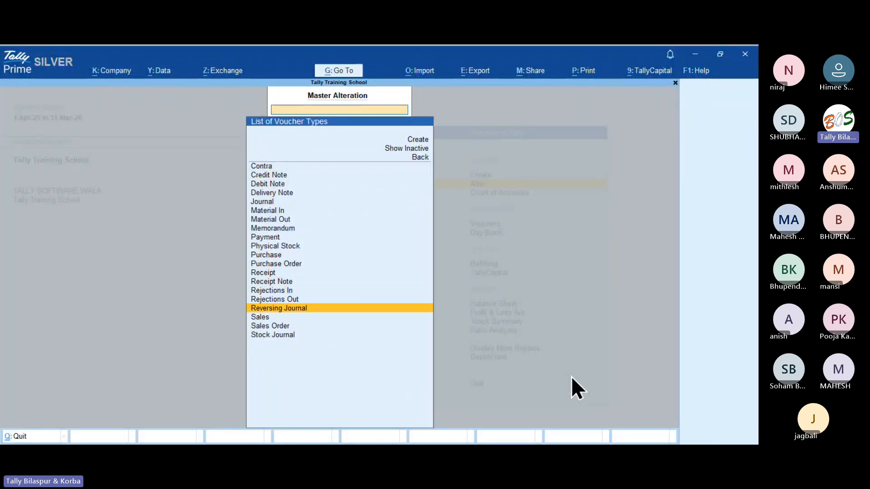
key(Down)
key(Return)
key(Return)
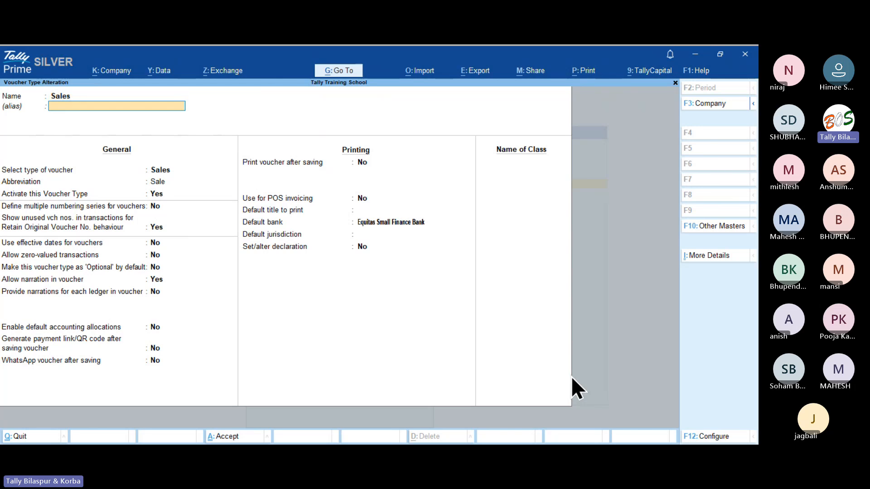
key(Return)
key(Return)
key(Return)
key(Return)
key(Return)
key(Return)
key(Return)
key(Return)
key(Return)
key(Return)
key(Return)
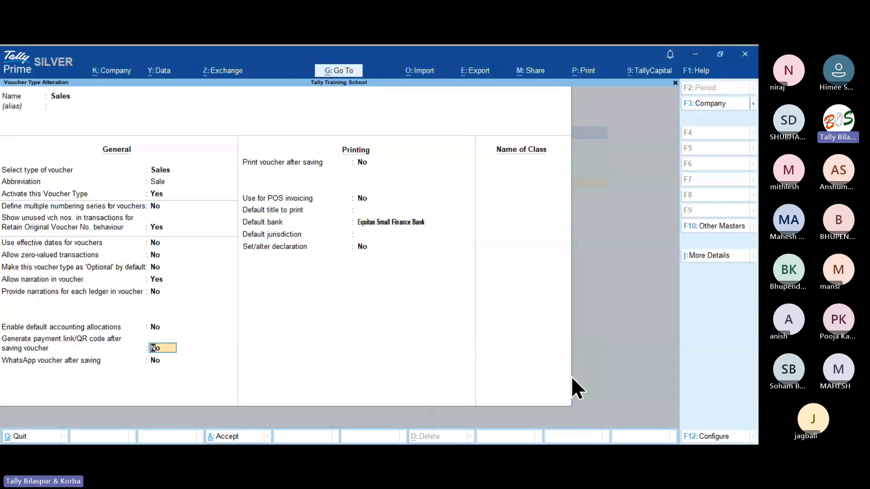
Set 'Generate payment link/QR code after saving voucher' to Yes and save the voucher type.
text(y)
key(Return)
key(Return)
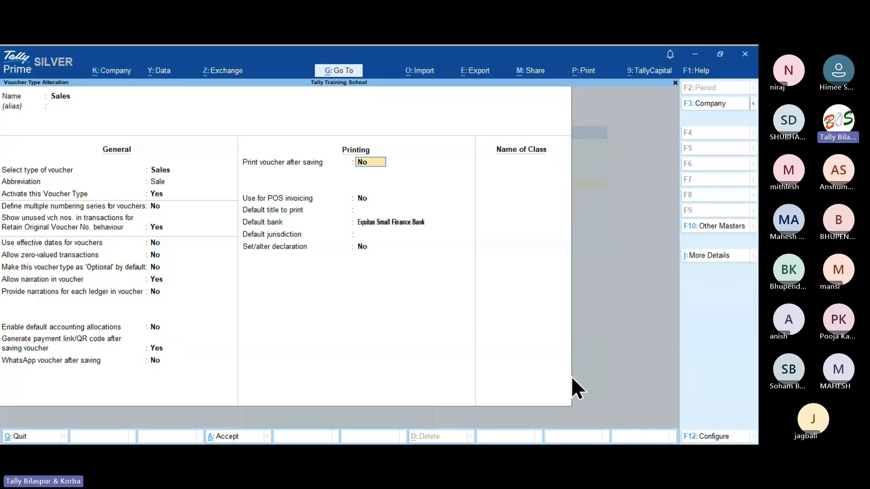
key(Return)
key(Return)
key(Return)
key(Return)
key(Return)
key(Return)
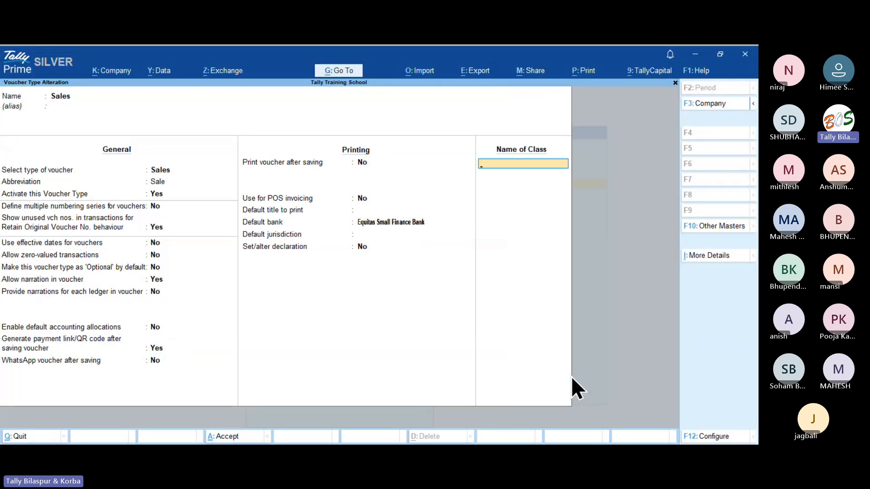
key(Return)
key(Escape)
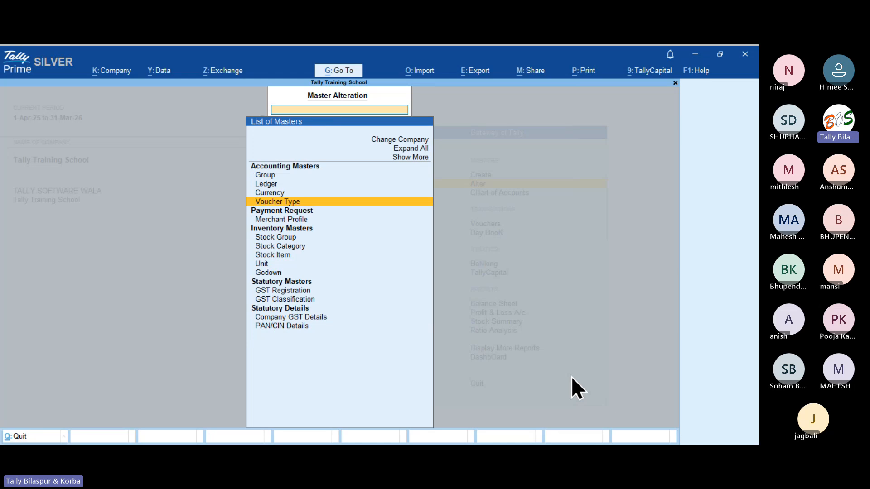
key(Escape)
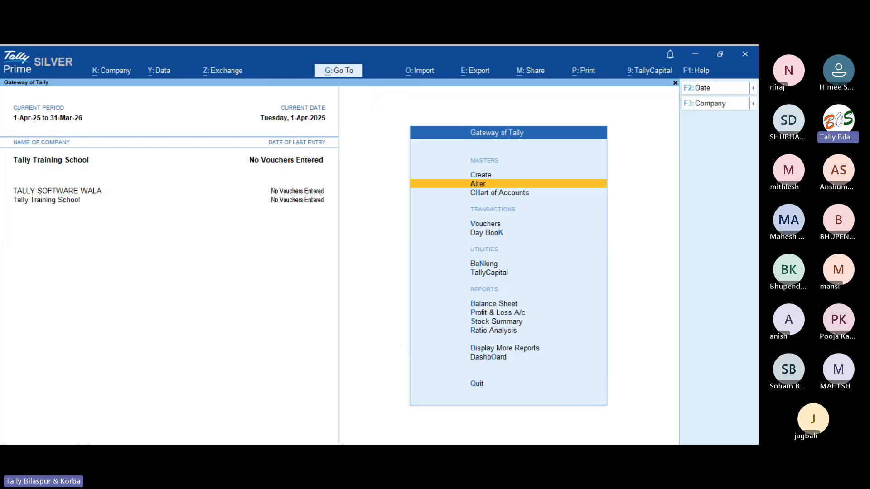
Start a new sales voucher and switch it to Accounting Invoice mode.
key(alt+Tab)
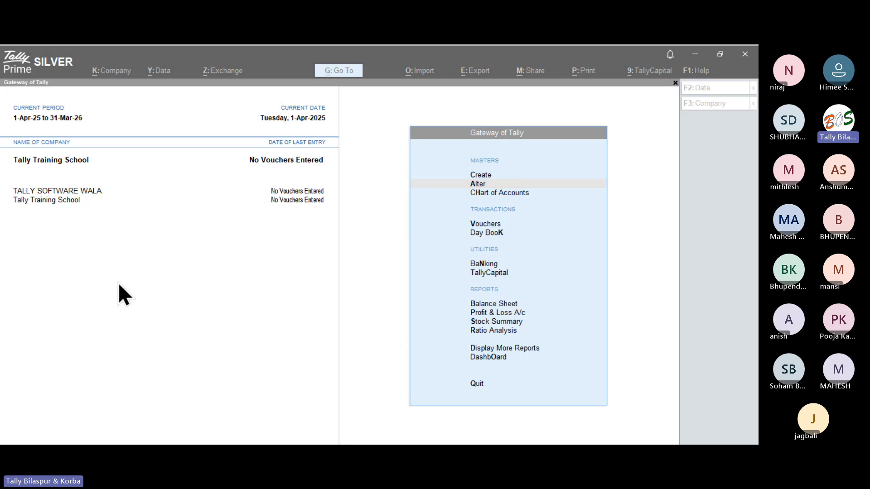
click(311, 308)
key(Down)
key(Down)
key(Down)
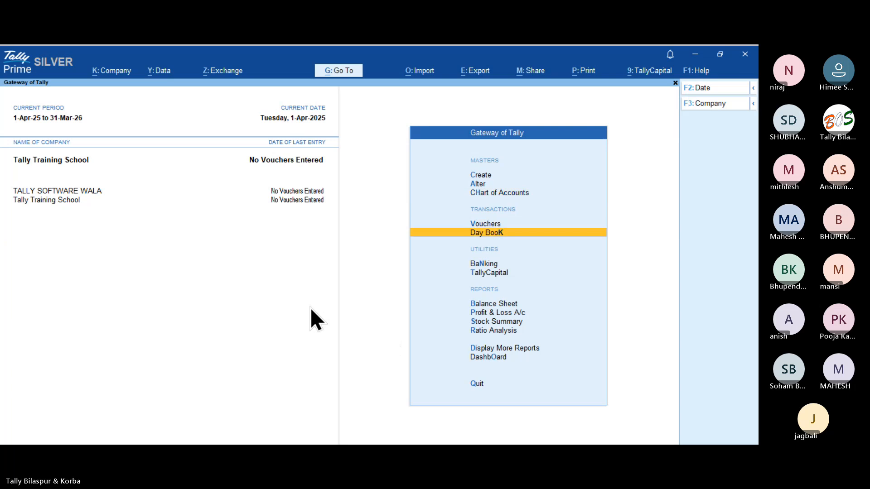
key(v)
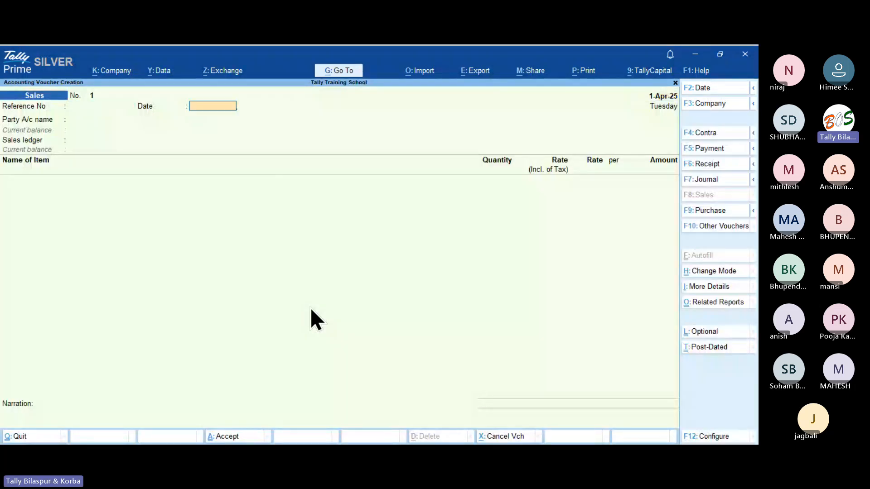
key(Return)
key(ctrl)
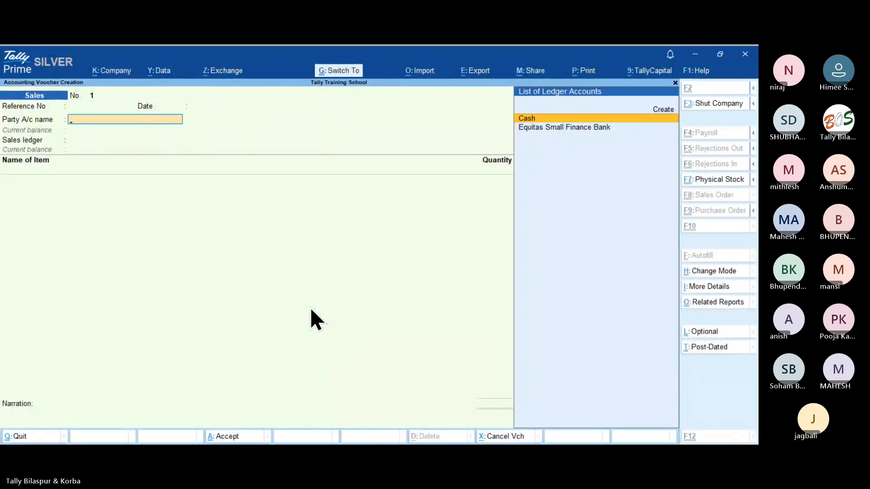
key(ctrl+h)
key(Down)
key(Return)
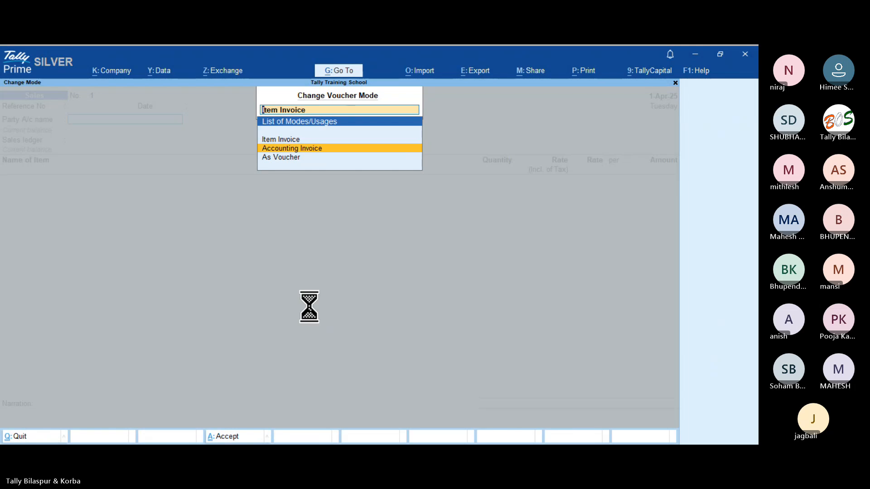
Create the customer's party ledger under Sundry Debtors and accept empty dispatch details.
key(Return)
key(Return)
key(Return)
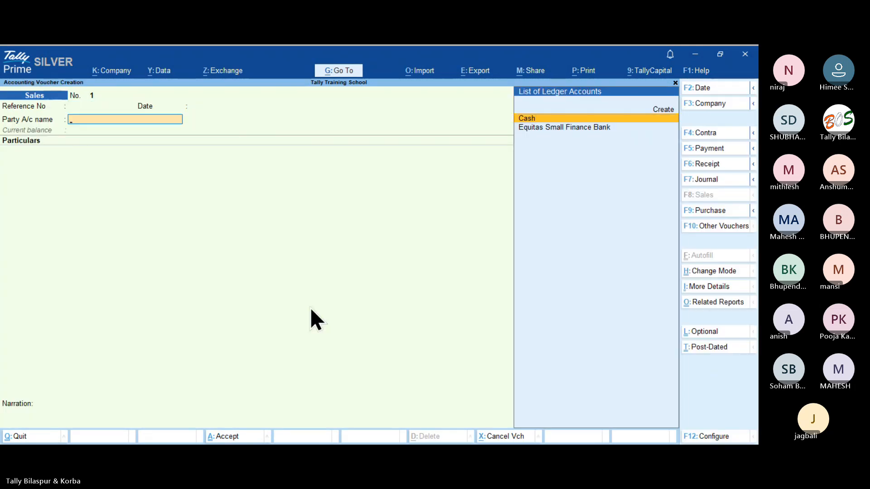
key(alt+c)
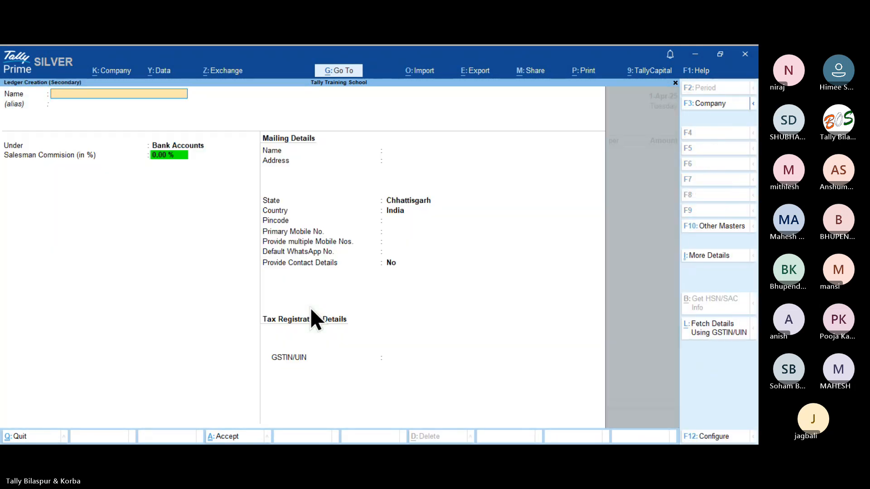
text(Mr Mahesh)
key(Return)
key(Return)
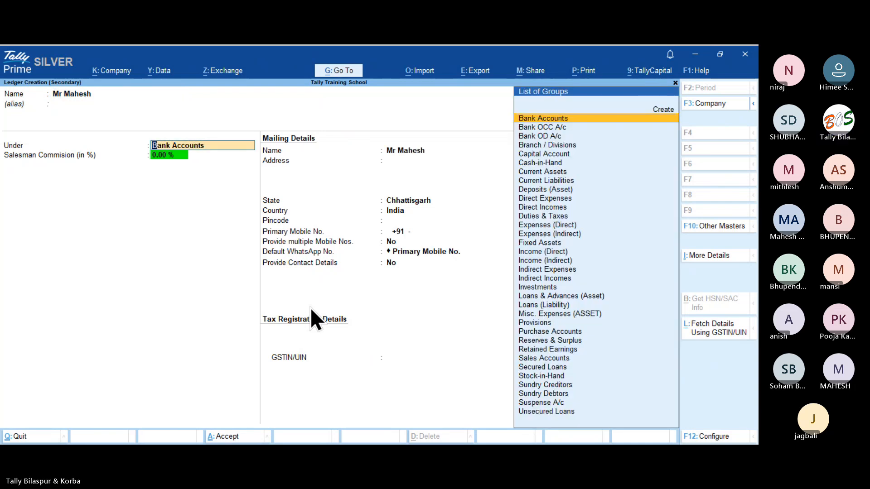
text(Debt)
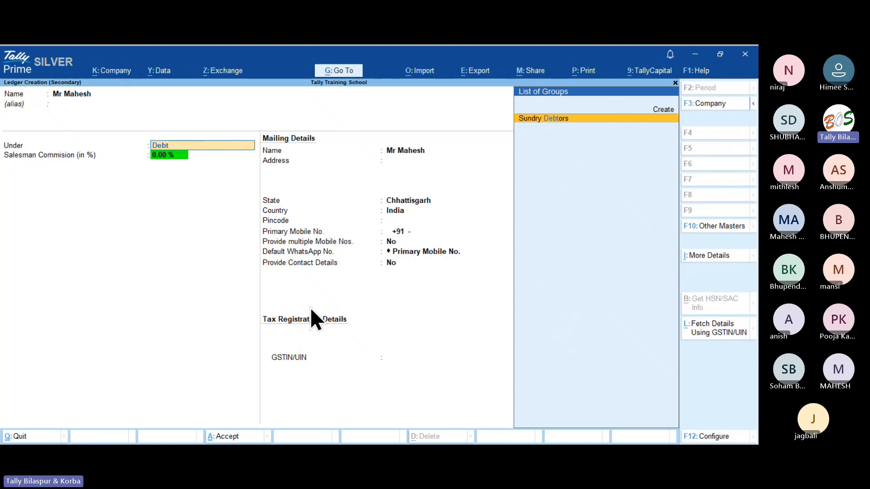
key(Return)
key(ctrl)
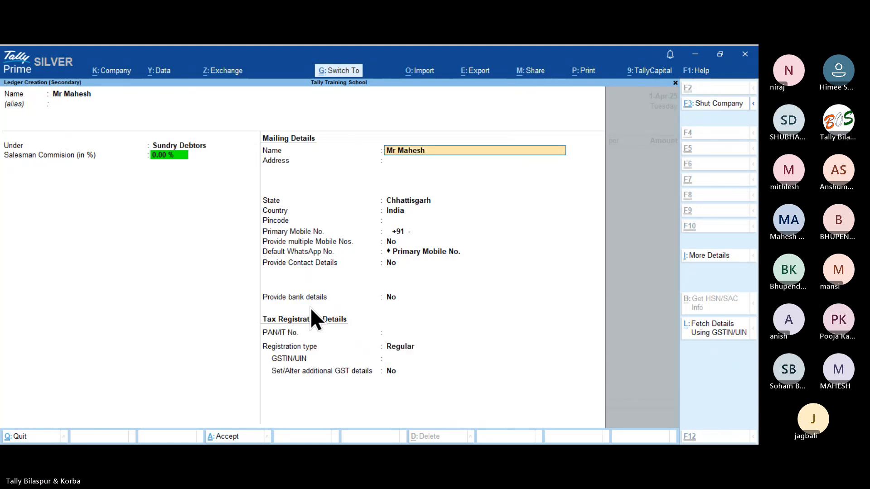
key(ctrl+a)
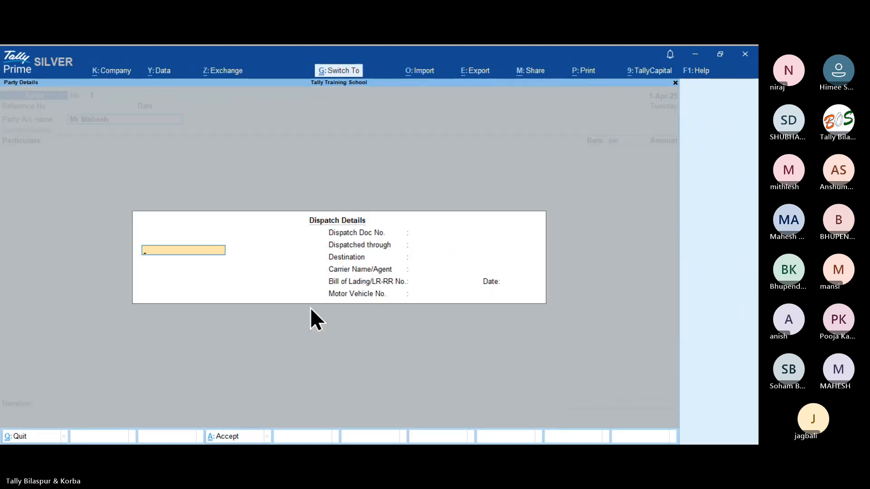
key(ctrl+a)
key(ctrl+a)
Begin creating a new sales ledger named 'Tally course 3 Month'.
key(alt+c)
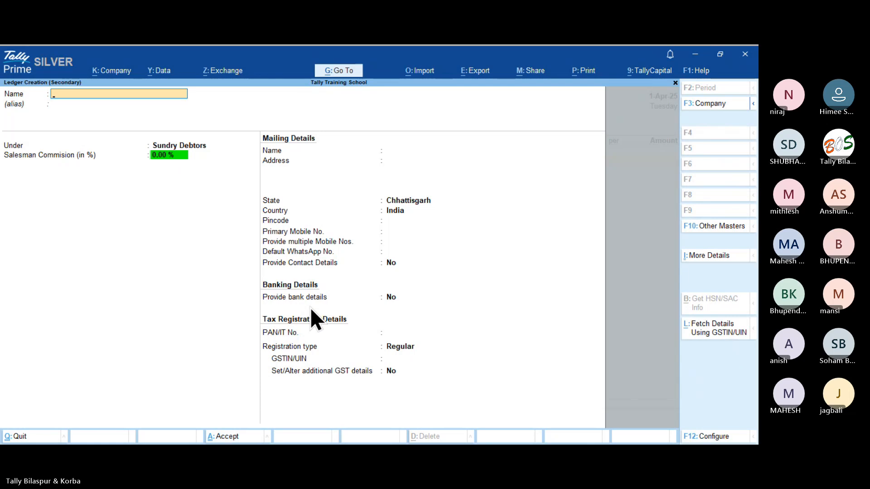
text(Tally course 3 Month)
key(Return)
Place the Tally Course 3 Month ledger under Direct Incomes and save the ledger.
key(Return)
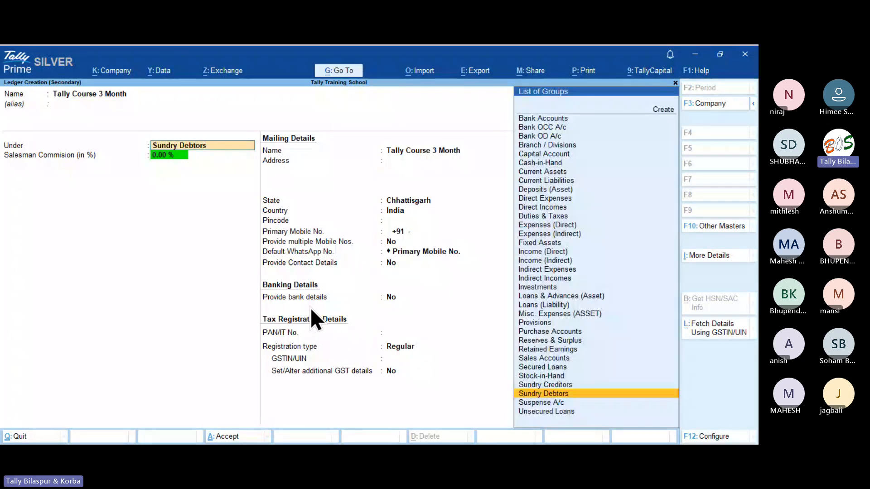
text(inc)
key(Down)
key(Down)
key(Down)
key(Return)
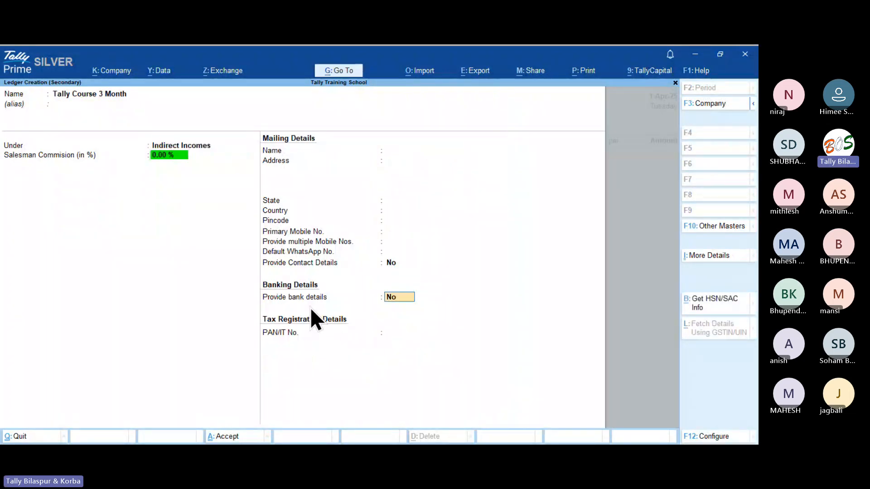
key(BackSpace)
key(BackSpace)
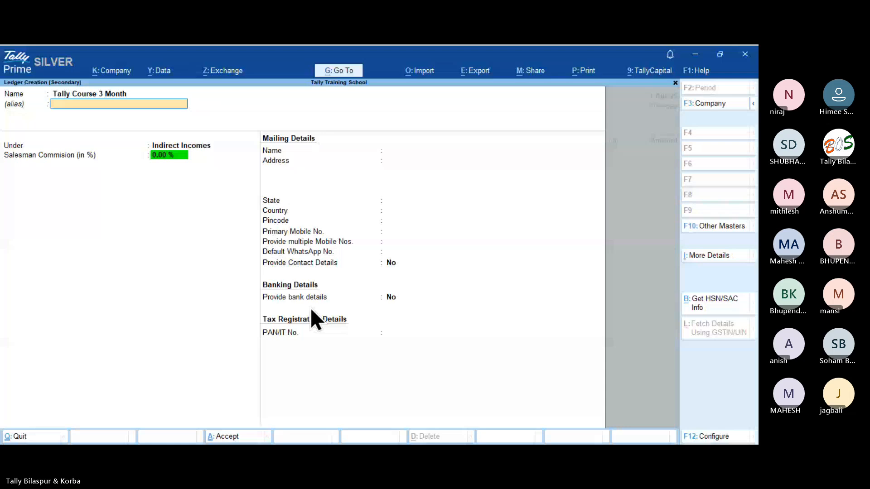
key(Return)
text(Direc)
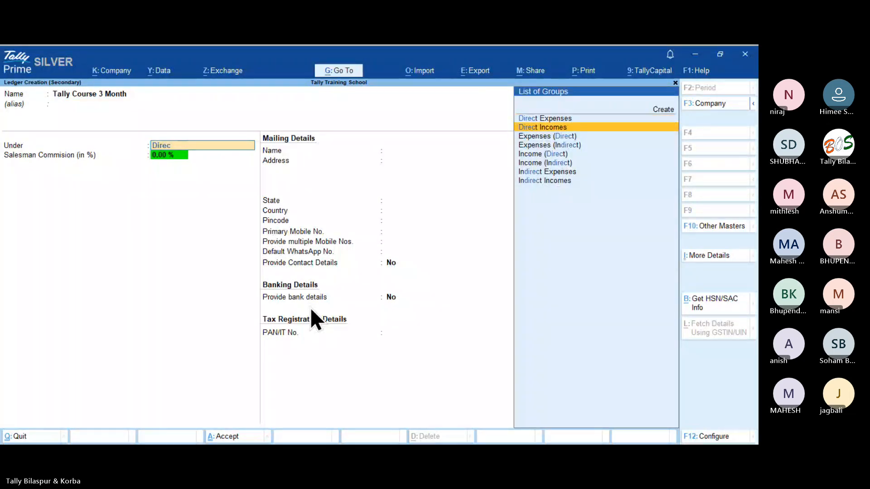
key(Return)
key(Return)
key(ctrl+a)
Bill 9,000 for the course, accept the GST and bill-wise details, and accept the invoice.
key(Return)
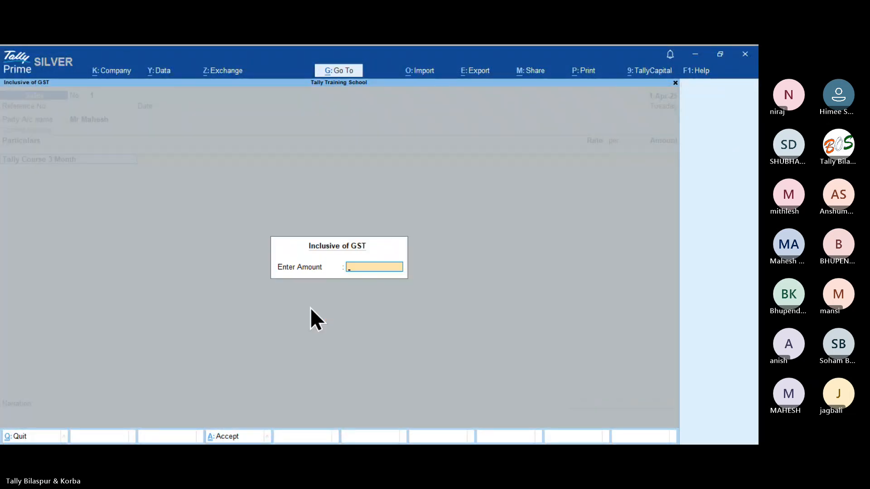
key(Return)
text(9,000)
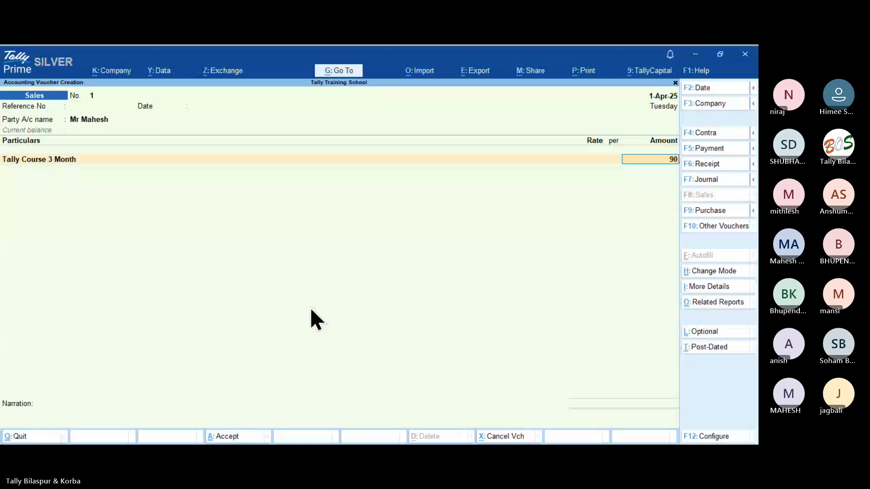
key(Return)
key(Return)
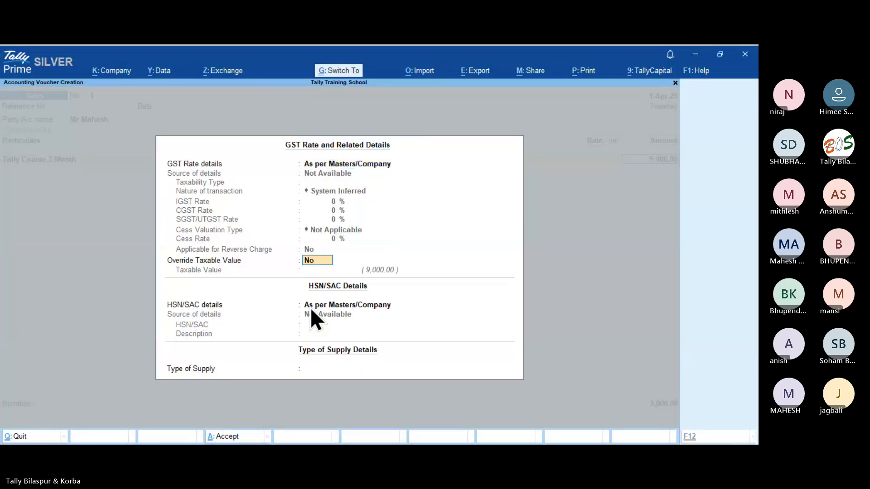
key(ctrl+a)
key(Return)
key(Return)
key(Return)
key(Return)
key(Return)
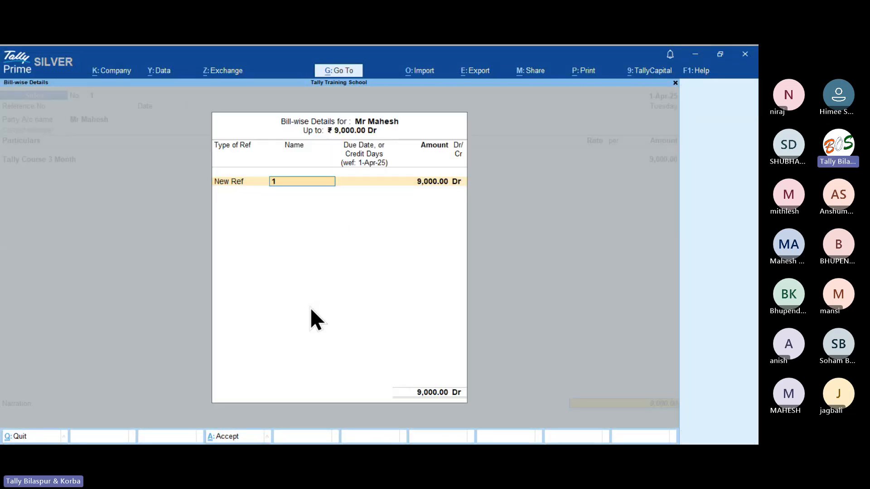
key(Return)
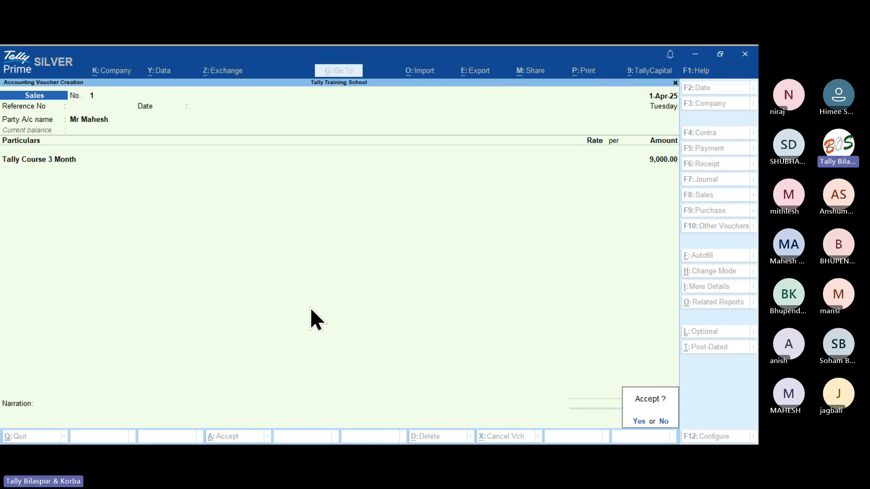
key(Return)
Agree to generate the invoice's payment link/QR code and accept its details.
key(Return)
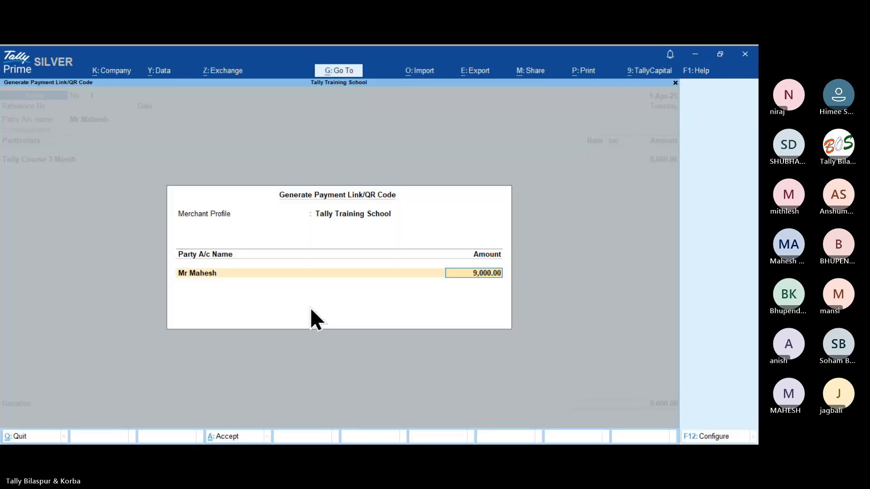
key(Return)
key(Return)
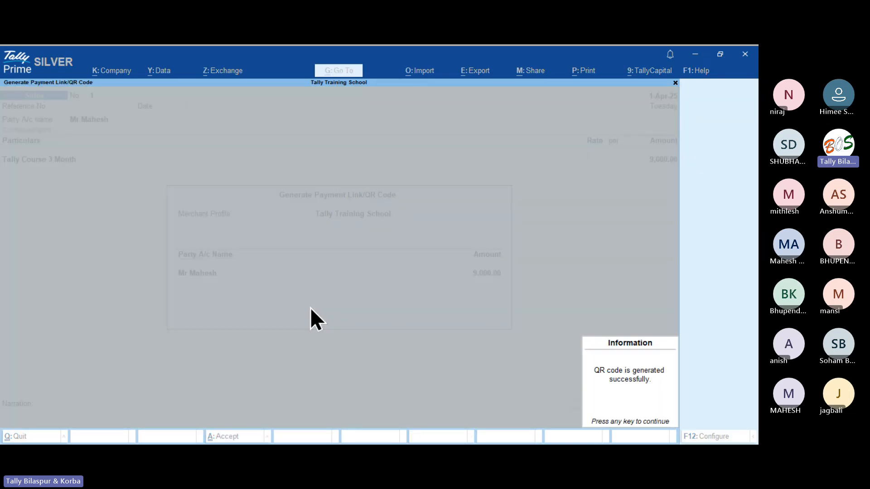
key(Return)
key(Page_Up)
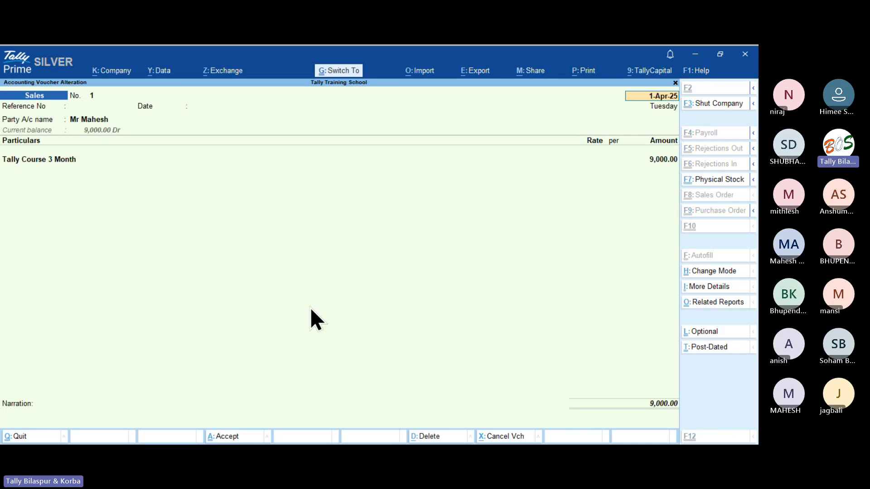
Preview the invoice zoomed in at its bottom to check the QR code and bank details.
key(ctrl+p)
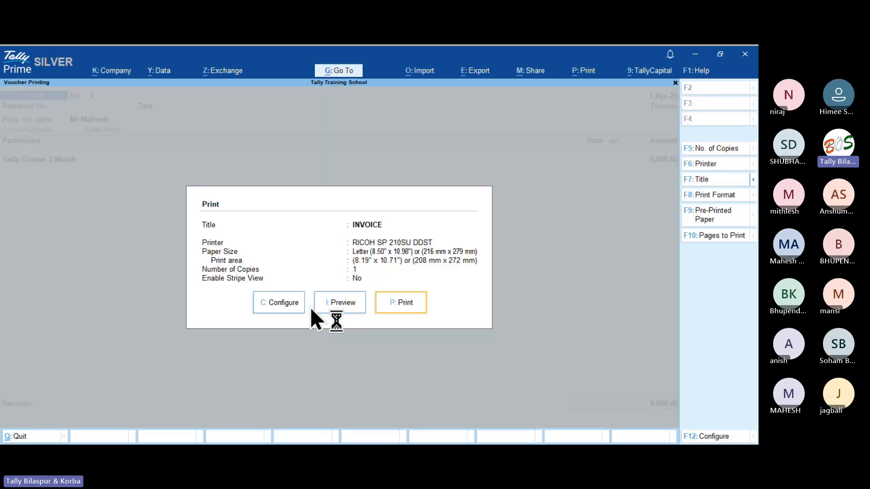
key(i)
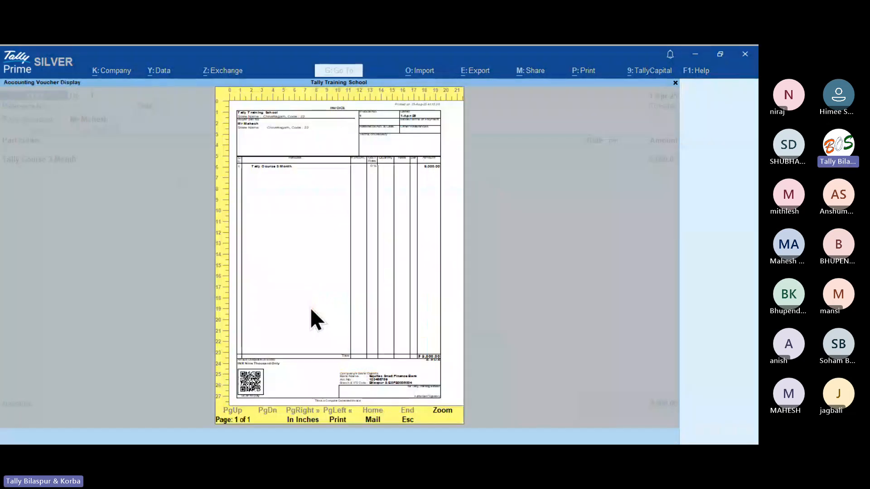
key(Return)
key(Page_Down)
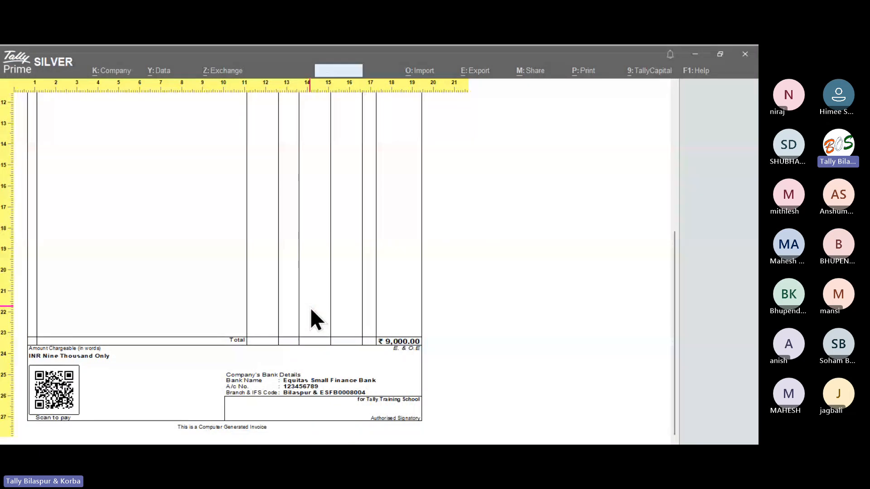
key(Return)
key(Page_Down)
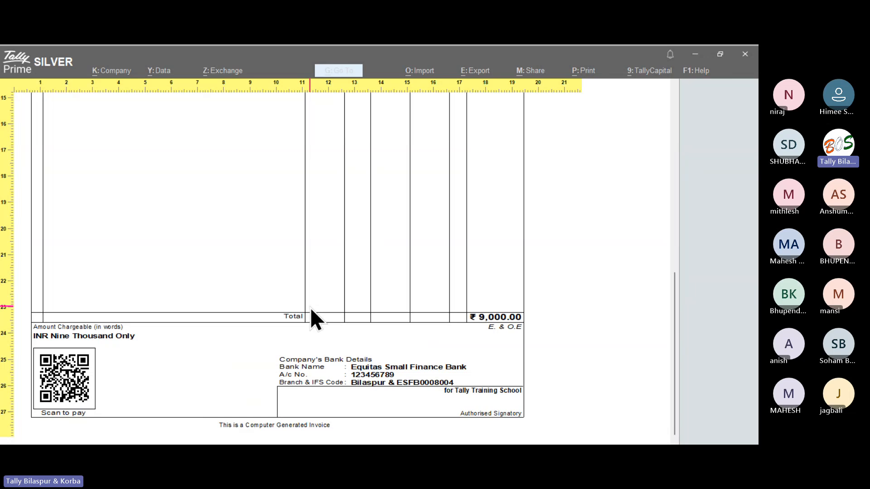
key(Escape)
key(Escape)
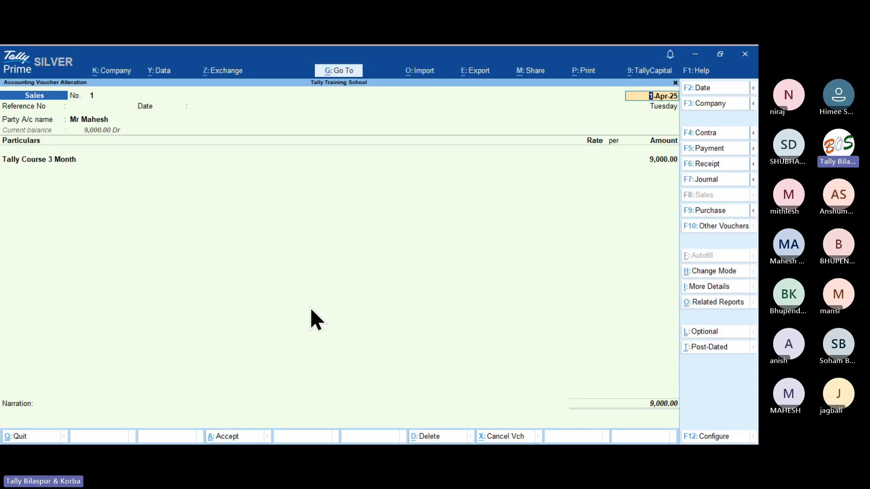
Keep the current invoice's Method of Payment Request as QR Code in print configuration, then preview it.
click(584, 72)
key(r)
key(Left)
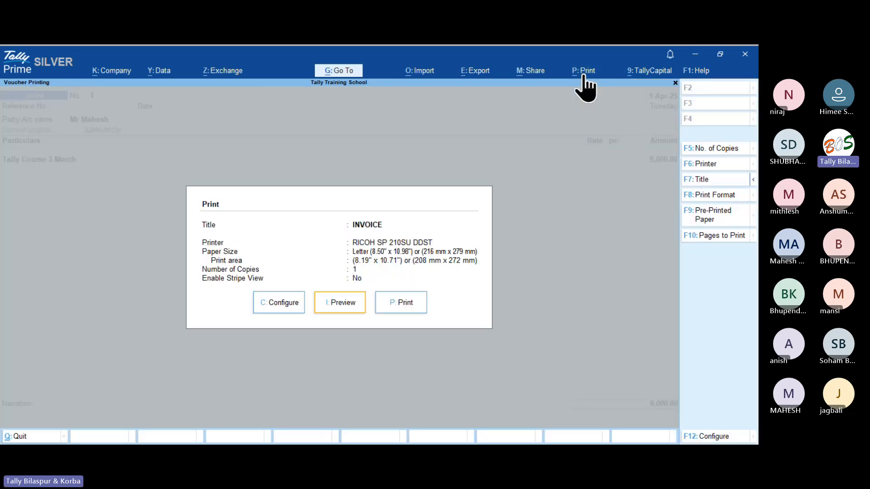
key(Left)
key(Return)
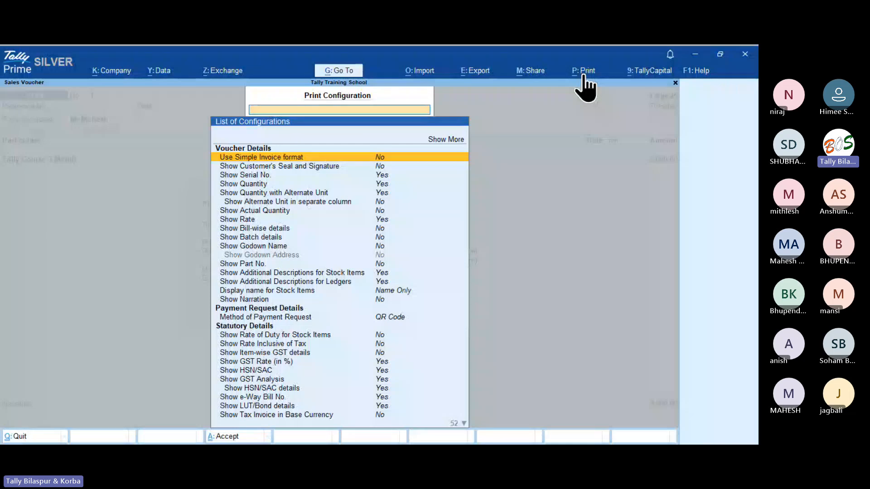
text(Paym)
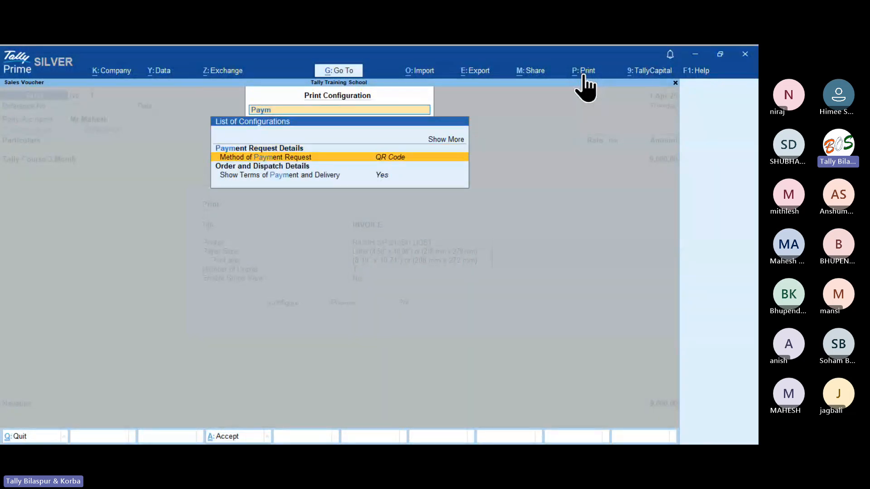
key(Return)
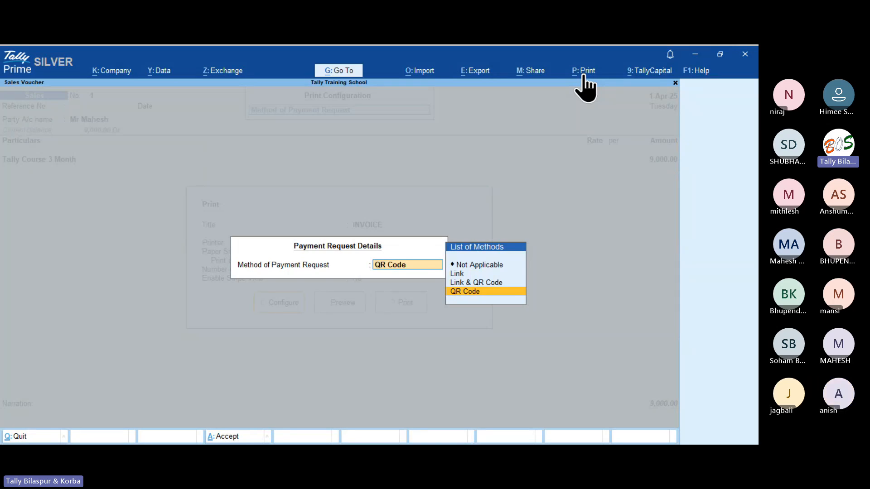
key(Return)
key(Escape)
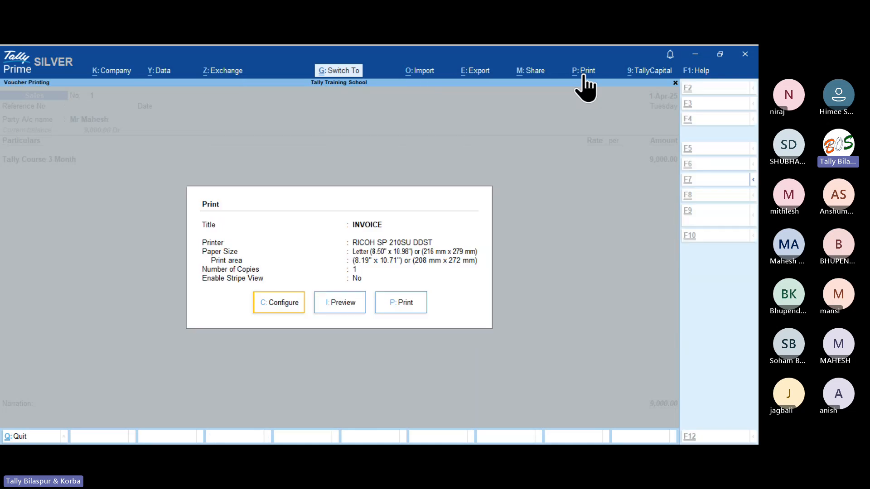
key(Return)
Zoom into the invoice bottom to review the Scan to pay QR code and Equitas bank details.
key(Return)
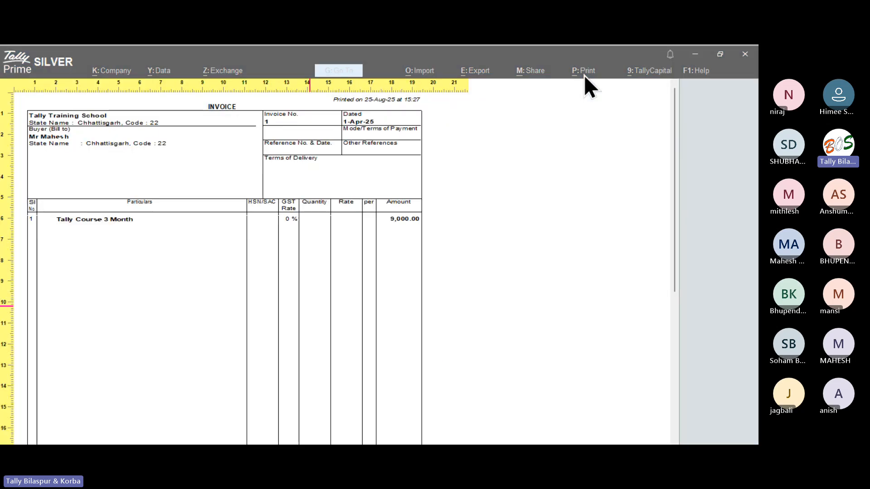
key(Page_Down)
key(Return)
key(Return)
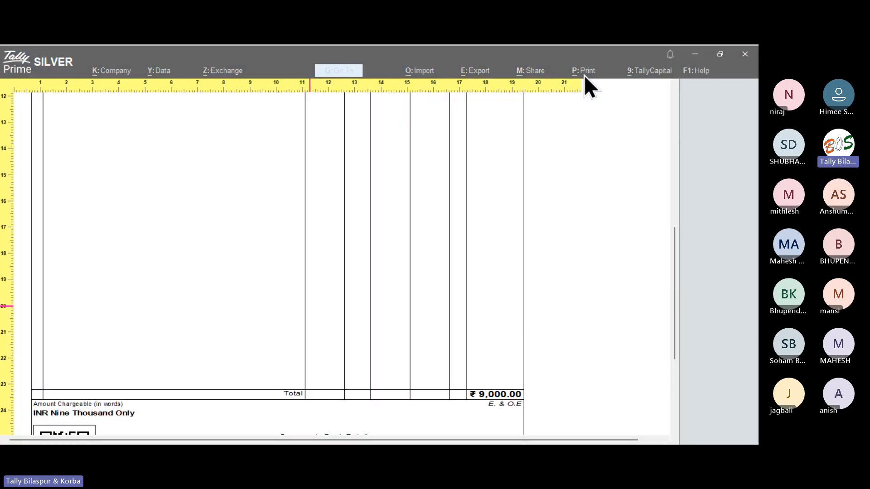
key(Page_Down)
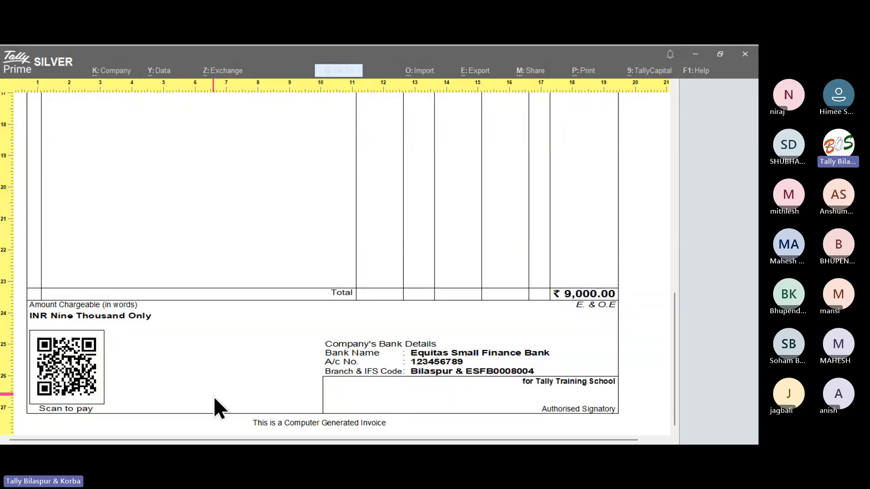
click(112, 378)
Close the preview and quit the sales voucher back to the main screen.
key(Escape)
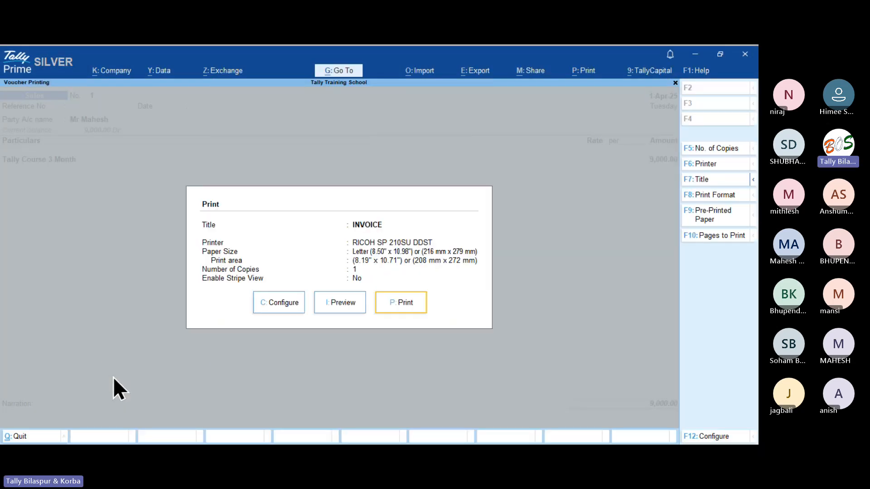
key(Escape)
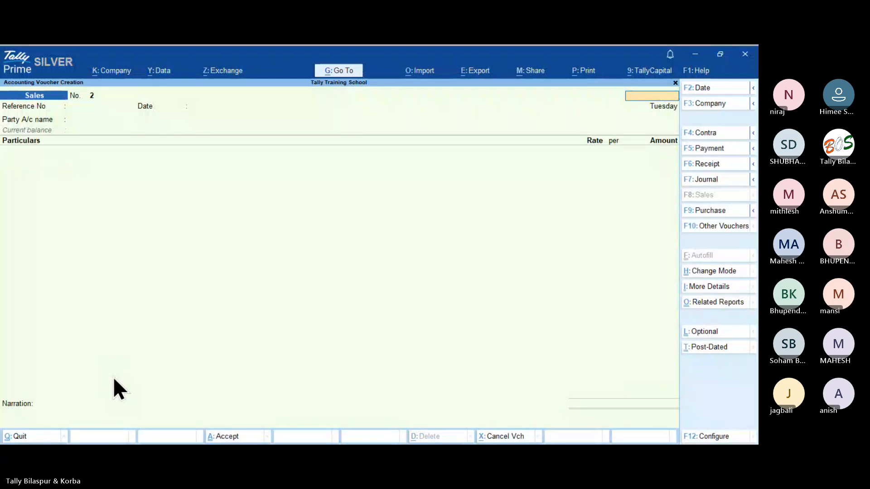
key(Escape)
key(y)
In Company Features, change the merchant profile UPI ID ending to 'ptye' and accept the changes.
key(F11)
key(Return)
key(Return)
key(Return)
key(Return)
key(Return)
key(Return)
key(Return)
key(Return)
key(Return)
key(Return)
key(Return)
key(Return)
key(Return)
key(Return)
key(Return)
key(Return)
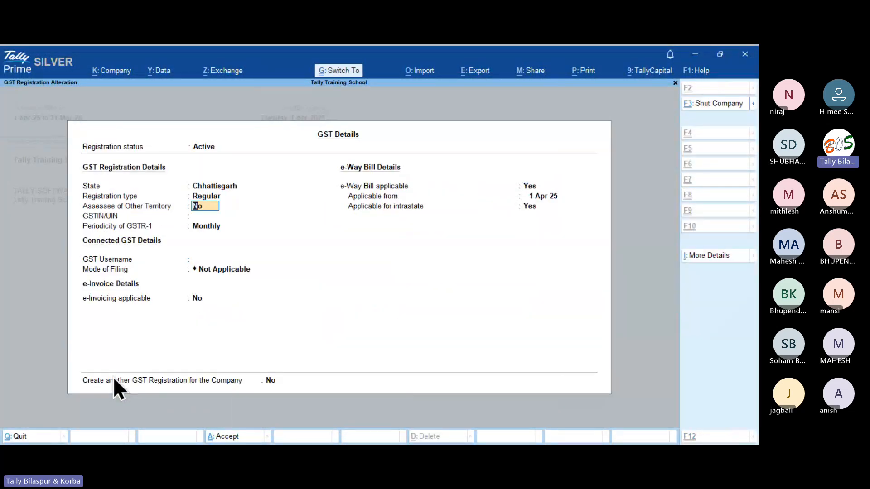
key(Escape)
key(Up)
key(n)
key(Return)
key(Return)
key(Return)
key(Return)
key(Return)
key(Return)
key(Return)
key(Return)
key(Return)
key(Return)
key(Return)
key(Return)
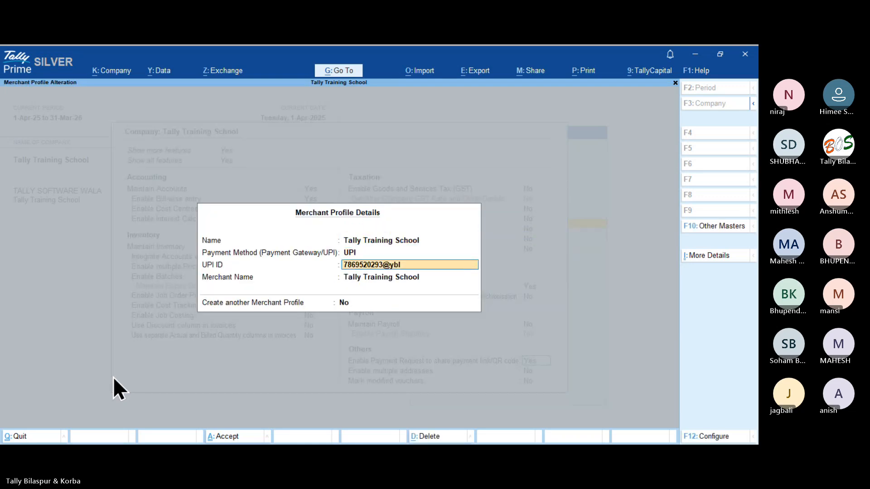
key(BackSpace)
key(BackSpace)
text(p)
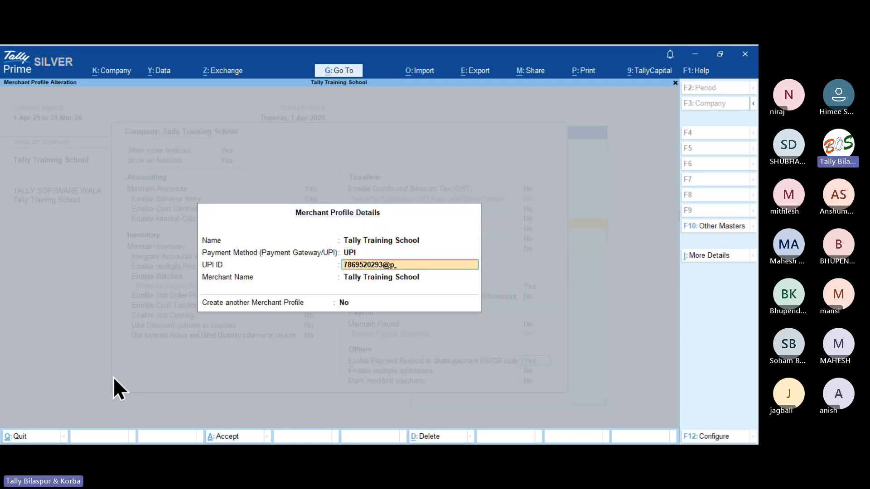
text(tyes)
key(Return)
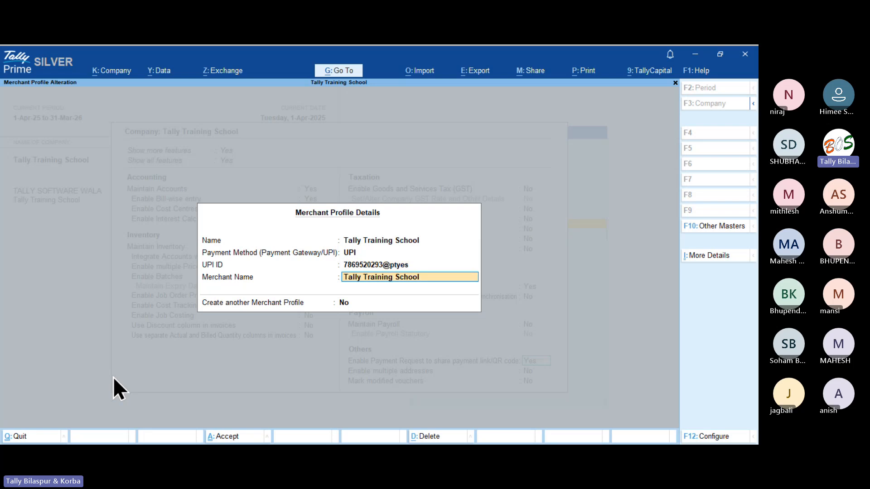
key(Return)
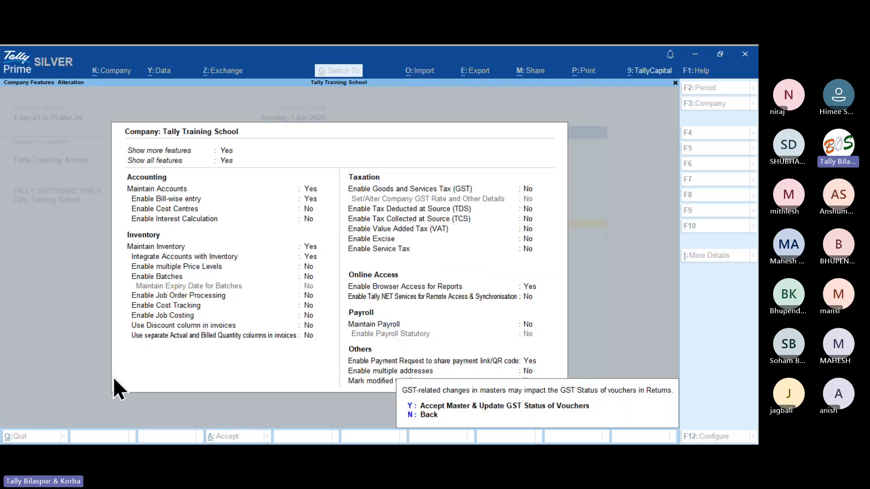
key(y)
Regenerate the payment QR code for sales voucher No. 1.
key(Return)
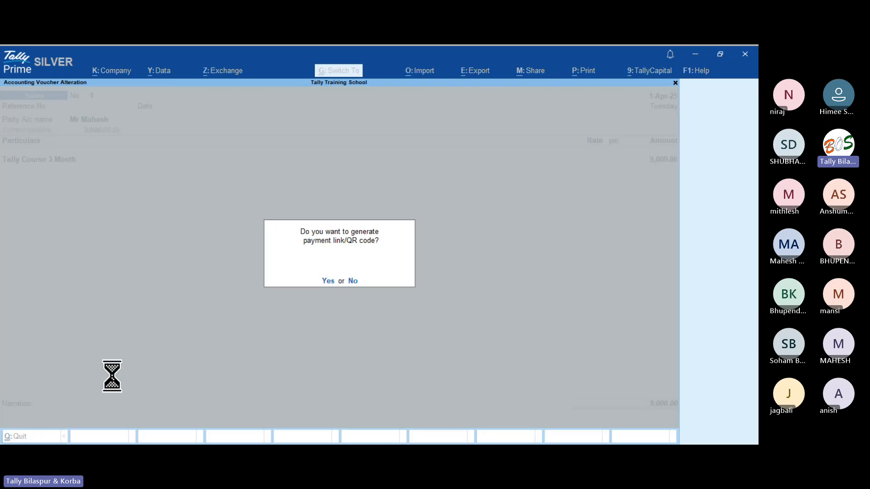
key(y)
key(ctrl+a)
key(Return)
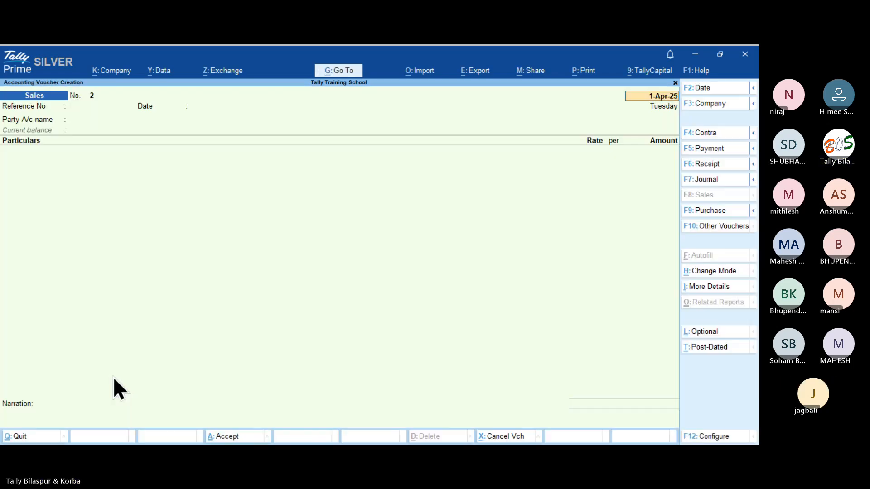
key(Page_Up)
Preview the invoice zoomed in at its bottom, showing the new QR code and bank details.
key(ctrl+p)
key(i)
key(alt+z)
key(Page_Down)
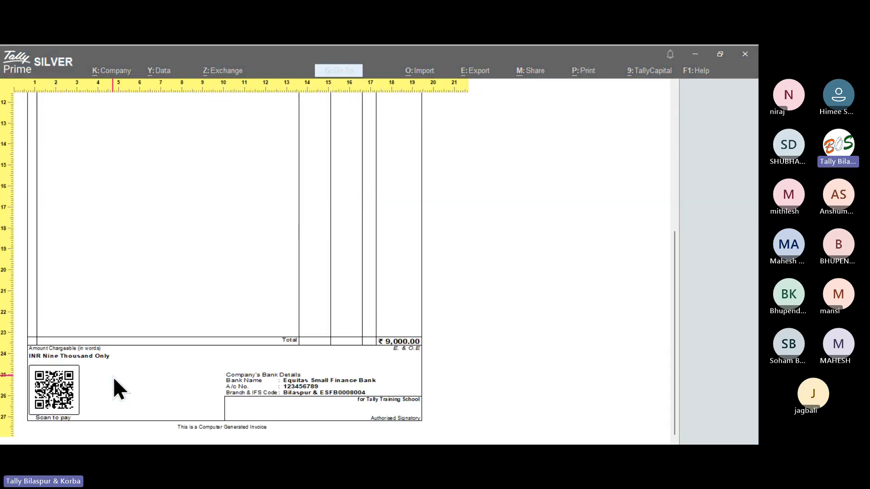
key(alt+z)
key(Page_Down)
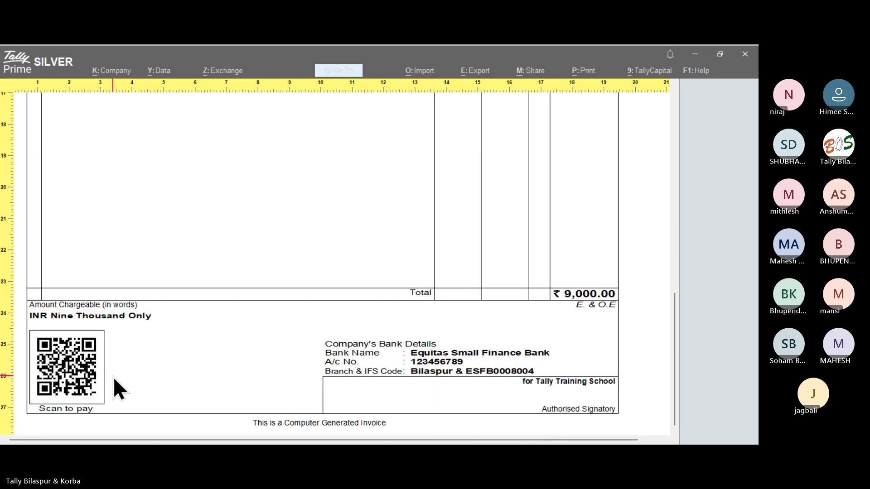